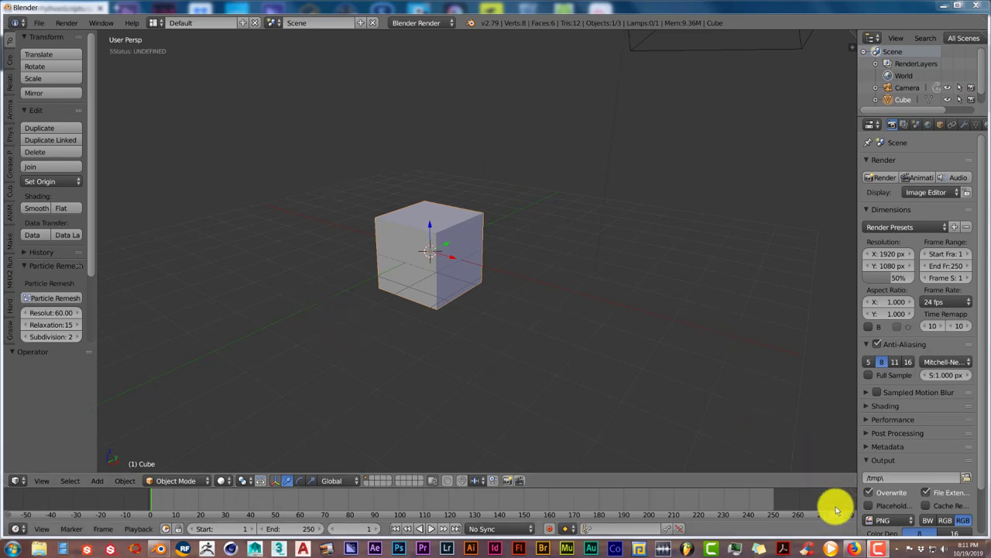
Close the browser showing the LowPoly Rock GitHub script to return to Blender's cube scene
left_click(852, 549)
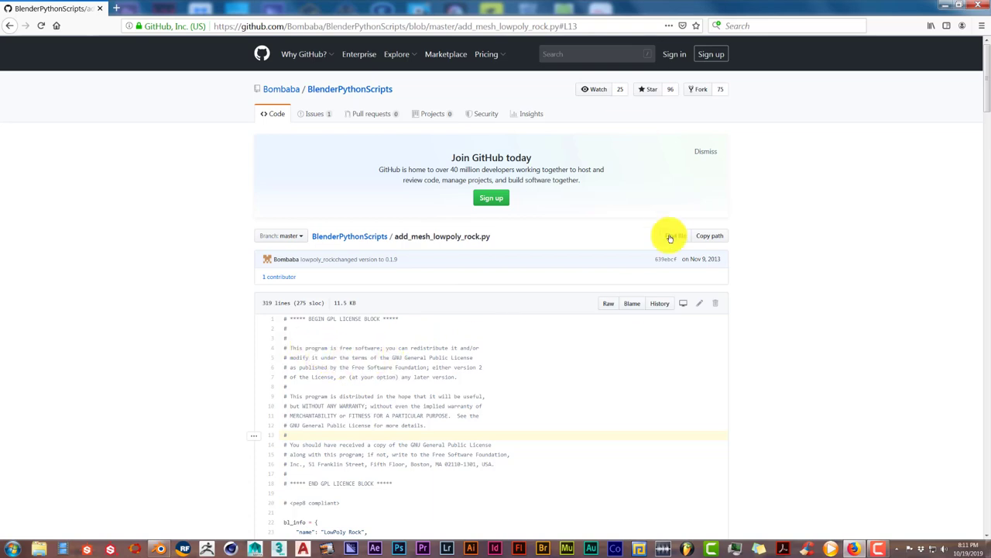
left_click(985, 9)
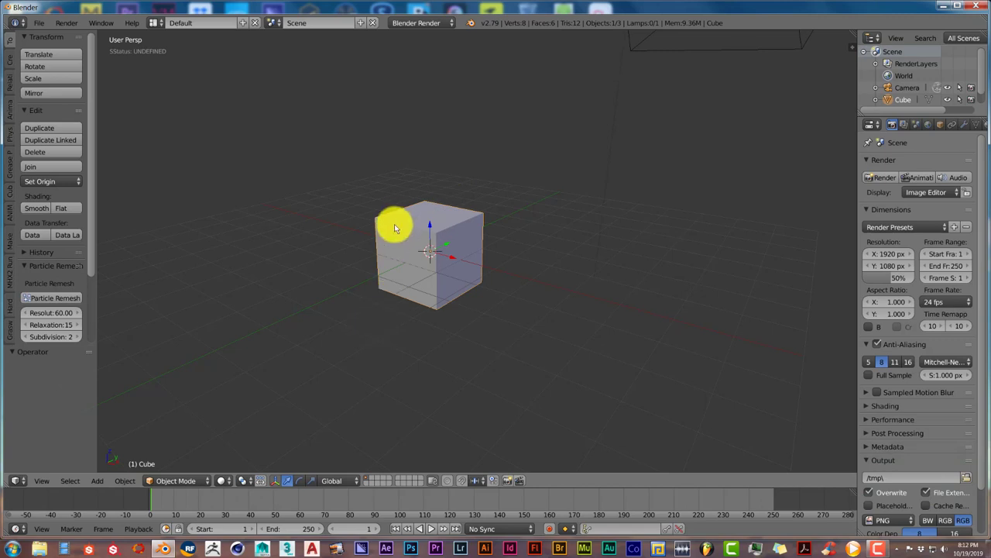
Find 'low' in User Preferences Add-ons, enable Add Mesh: LowPoly Rock, and save user settings
left_click(38, 23)
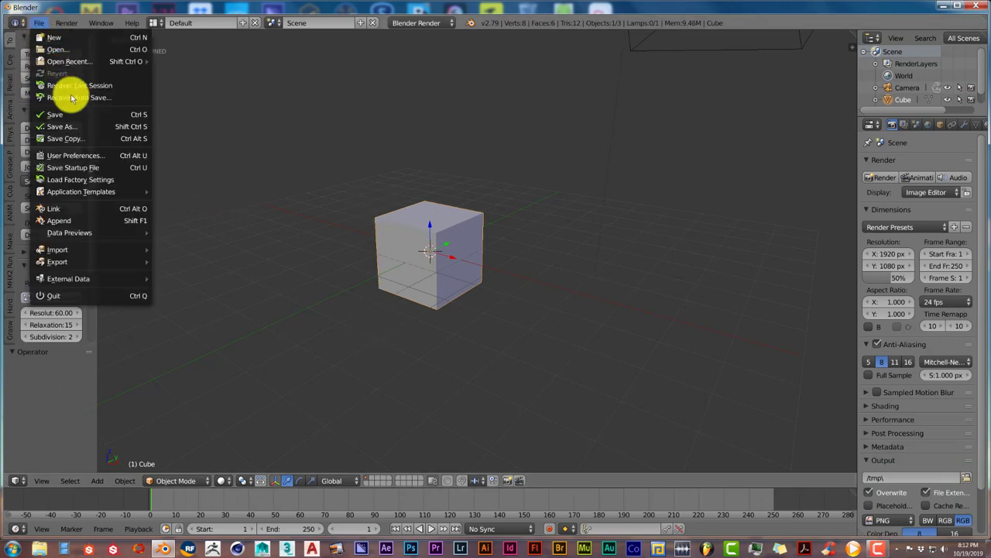
left_click(89, 159)
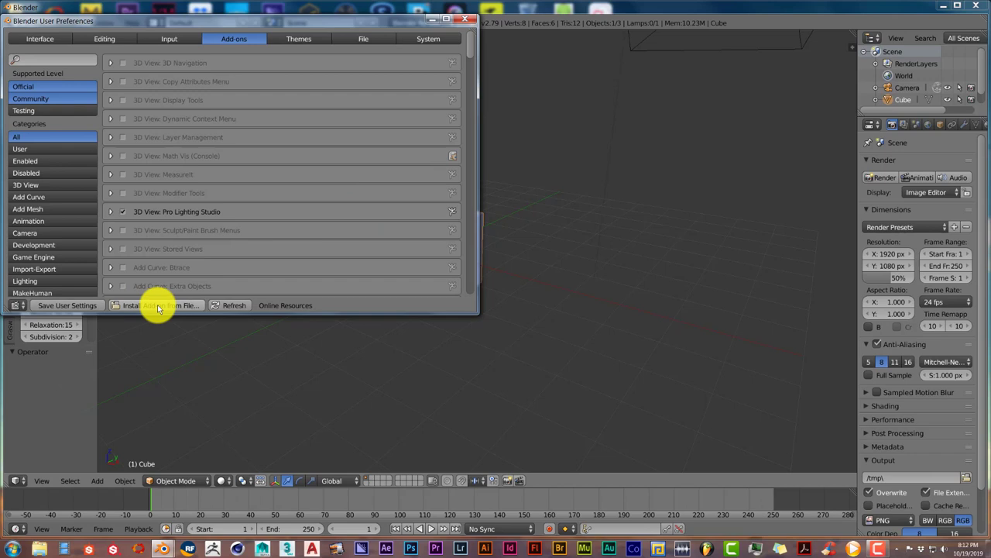
left_click(48, 57)
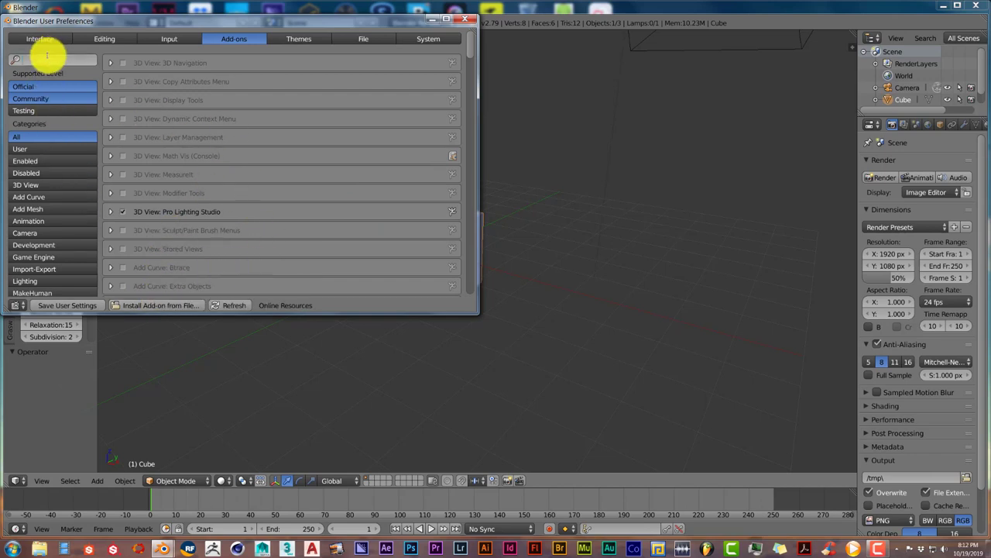
type("low")
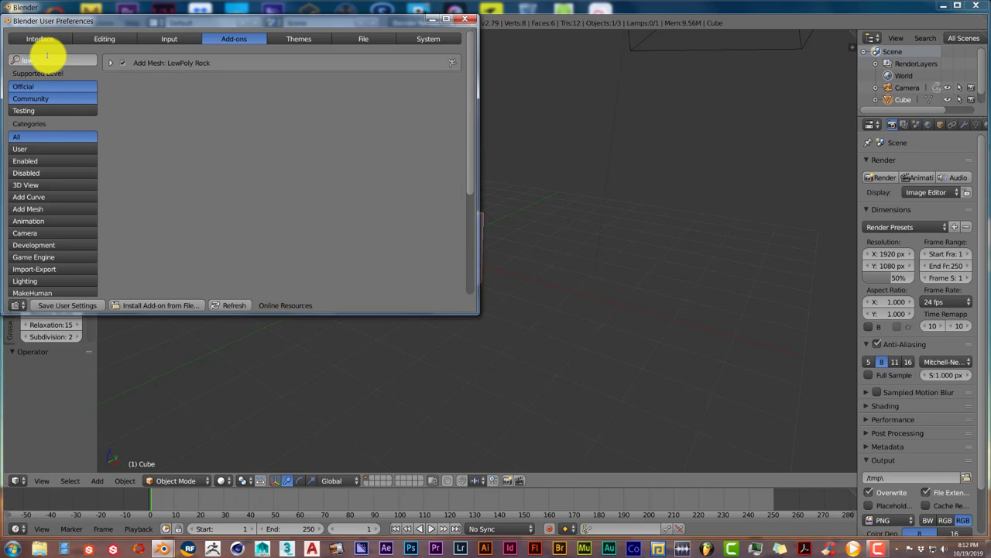
key("Return")
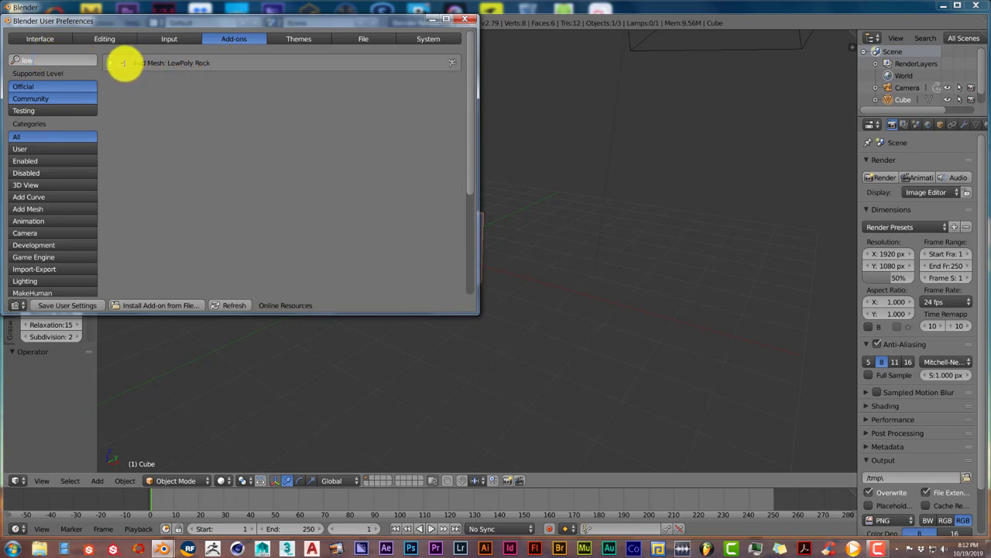
left_click(122, 62)
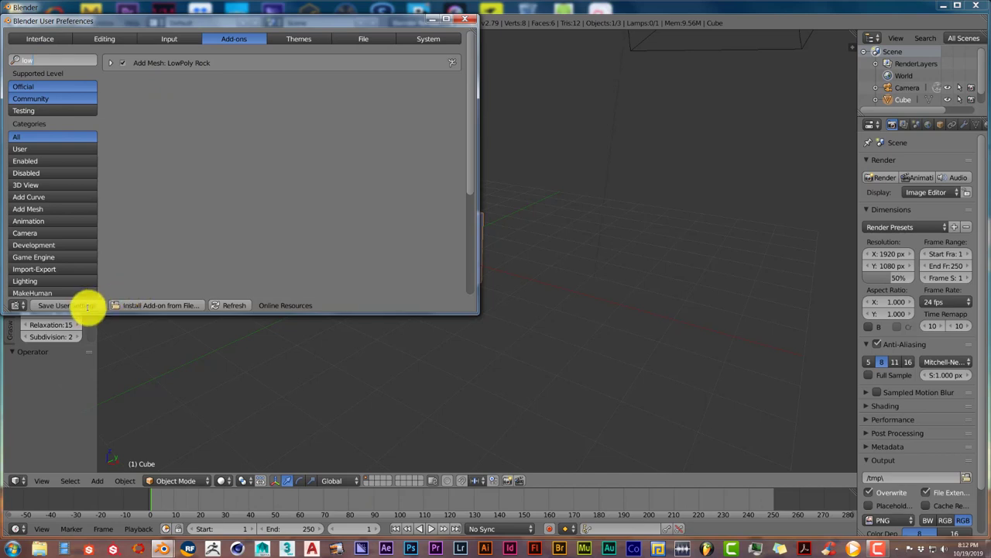
left_click(466, 19)
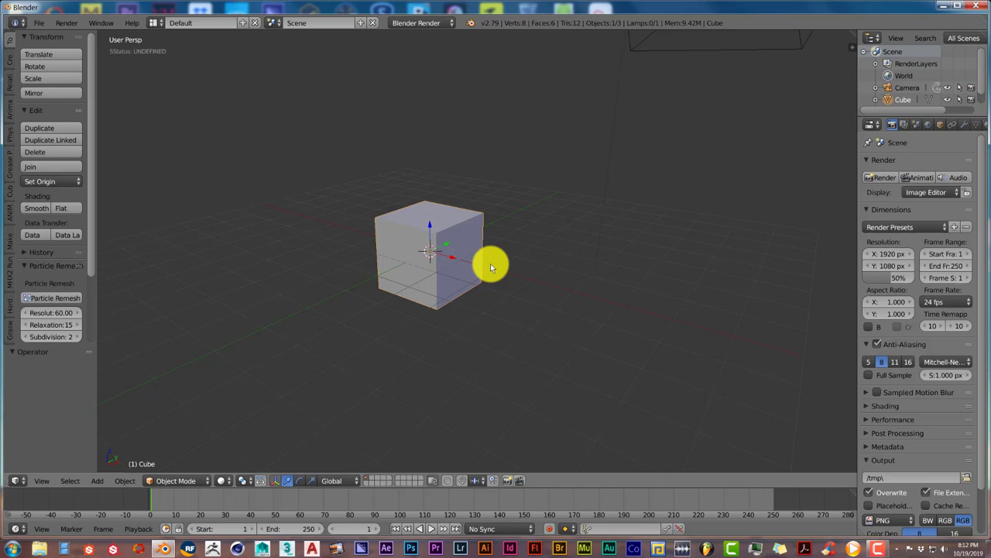
Change the render engine from Blender Render to Cycles Render
left_click(419, 23)
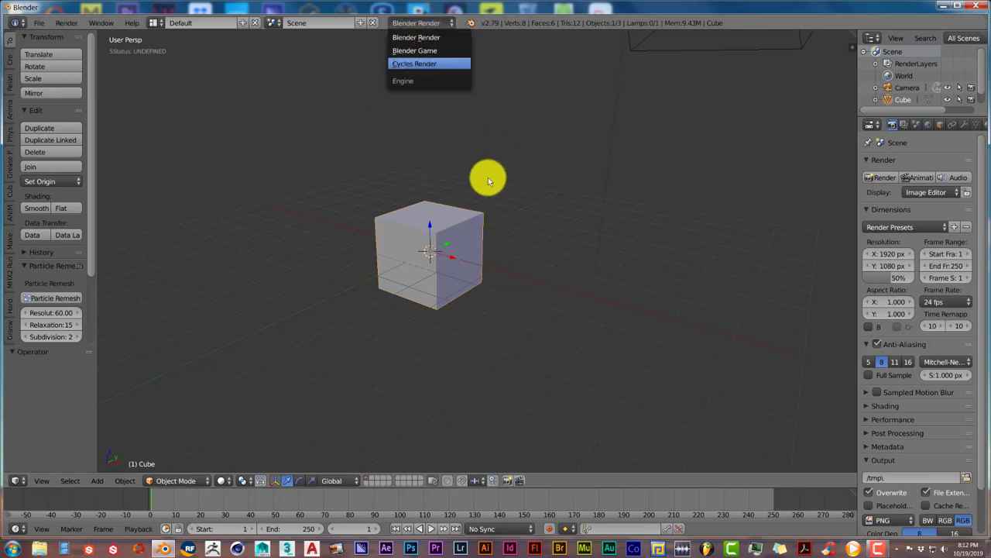
key("Return")
scroll(570, 306, "down", 1)
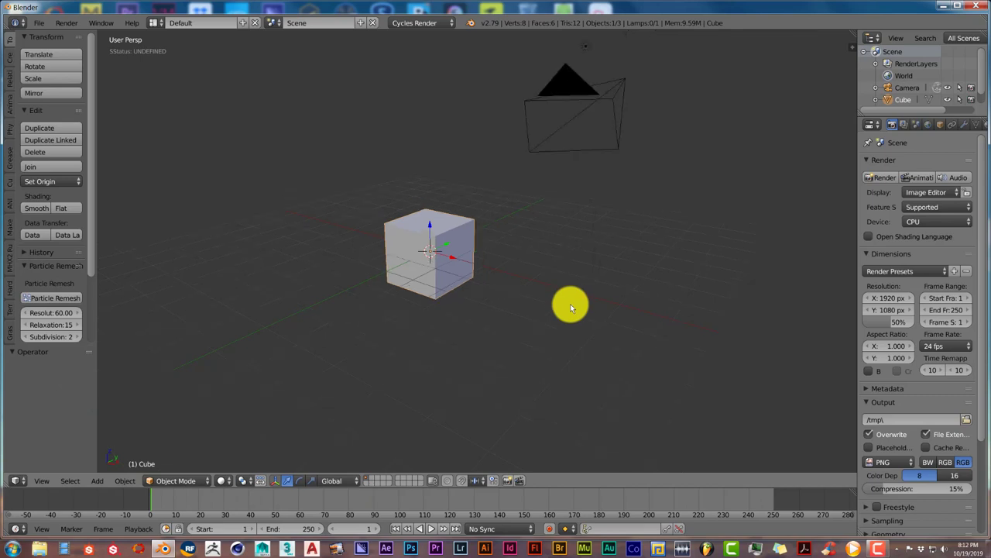
scroll(570, 304, "up", 1)
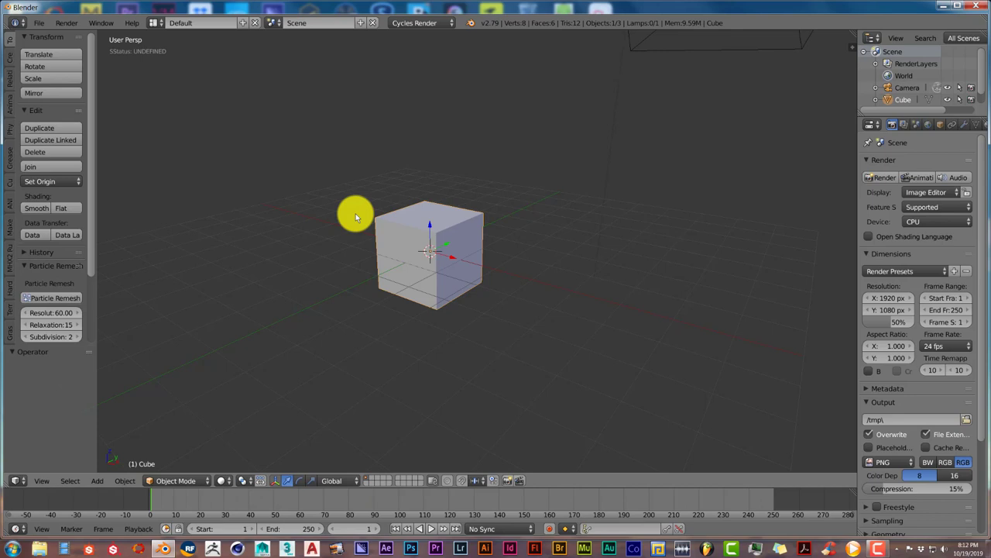
scroll(377, 217, "down", 2)
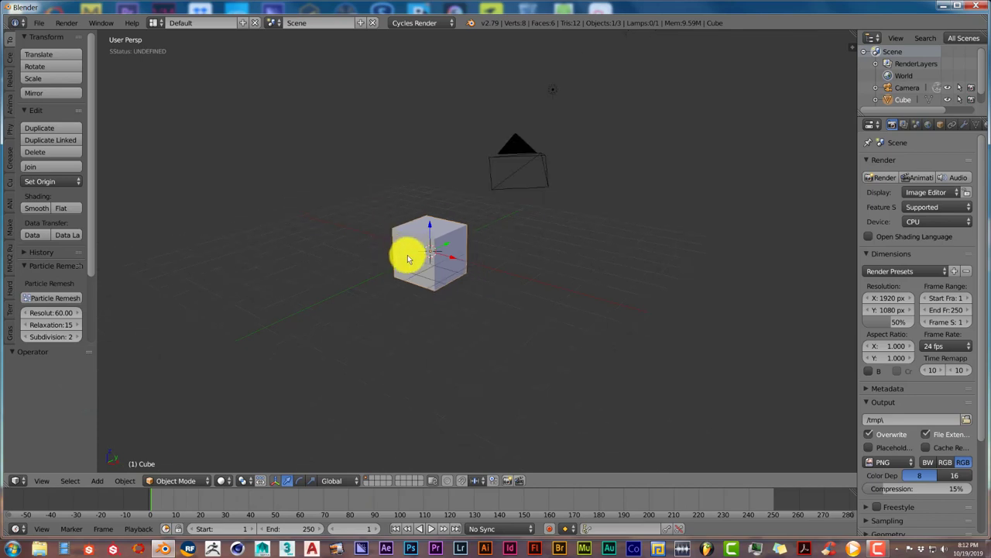
Delete the default cube
middle_click_drag(405, 255, 403, 279)
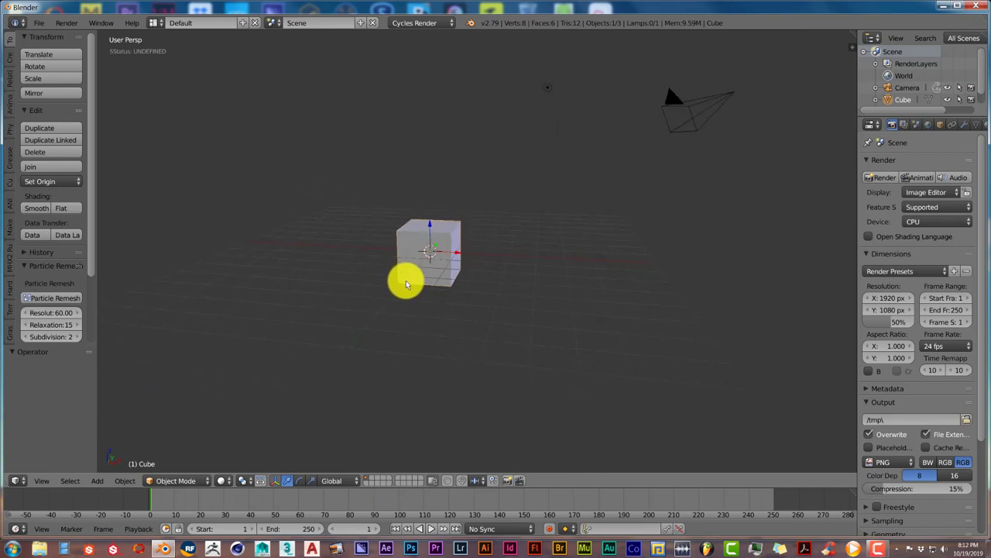
scroll(405, 281, "up", 2)
key("x")
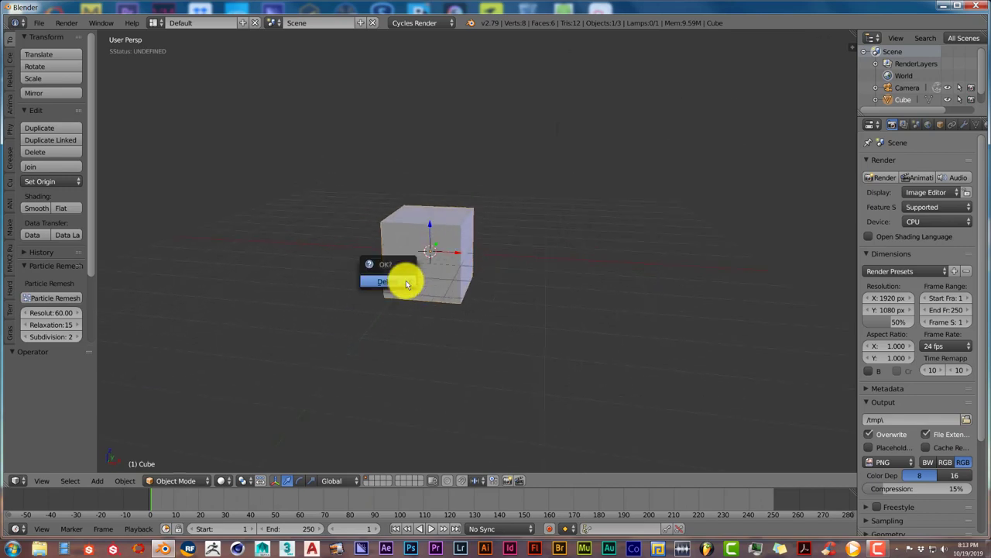
left_click(405, 279)
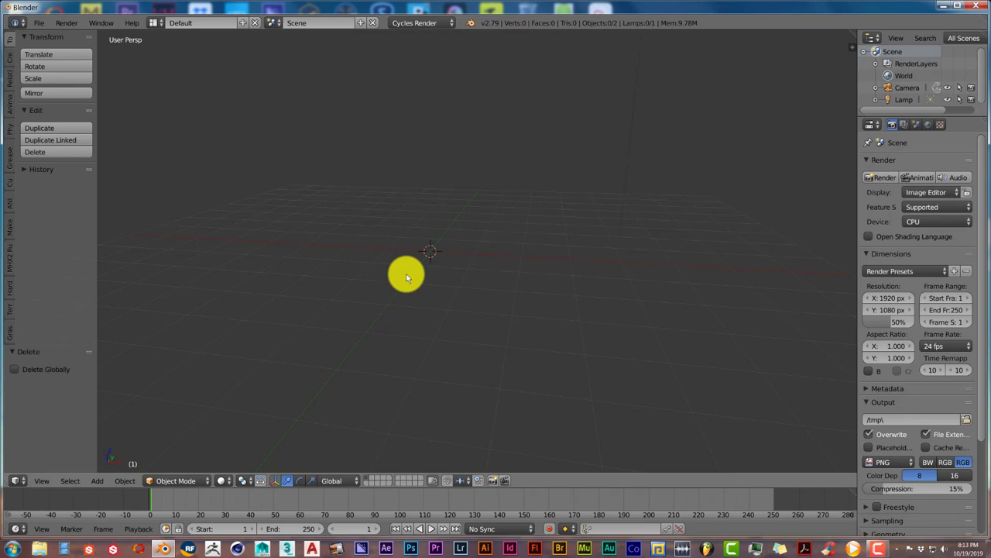
Add a LowPoly Rock mesh and review its default operator settings (120 vertices, 24 faces)
key("shift+a")
mouse_move(407, 277)
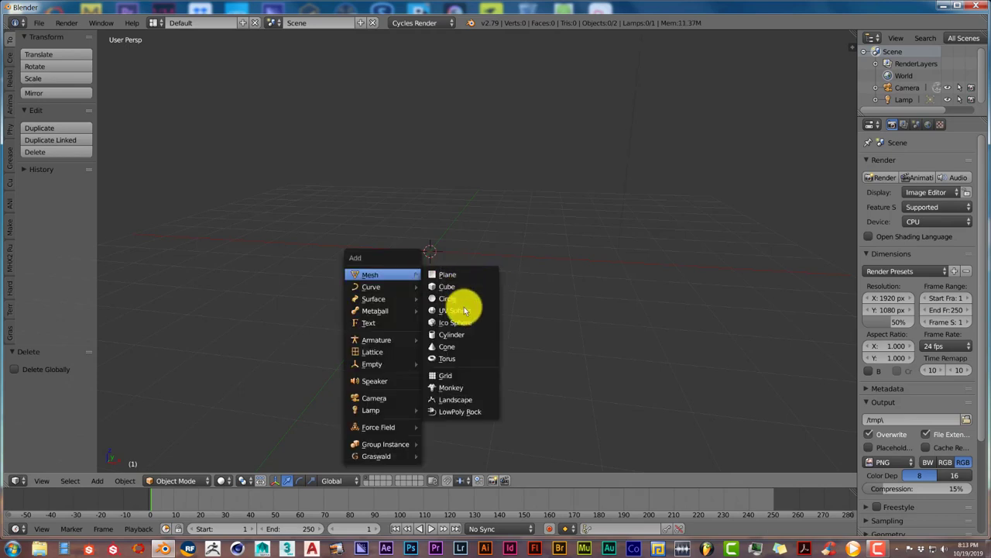
left_click(468, 413)
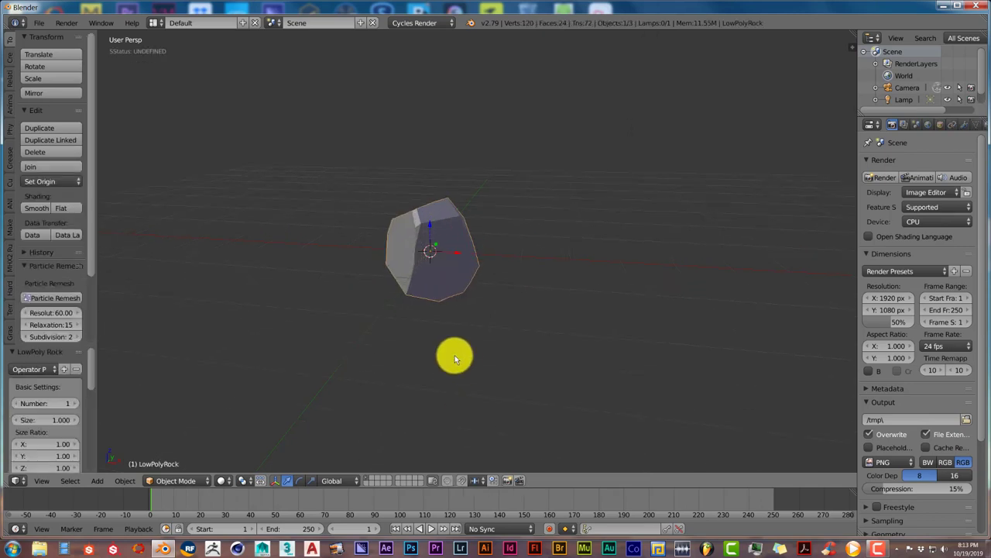
middle_click_drag(455, 359, 496, 361)
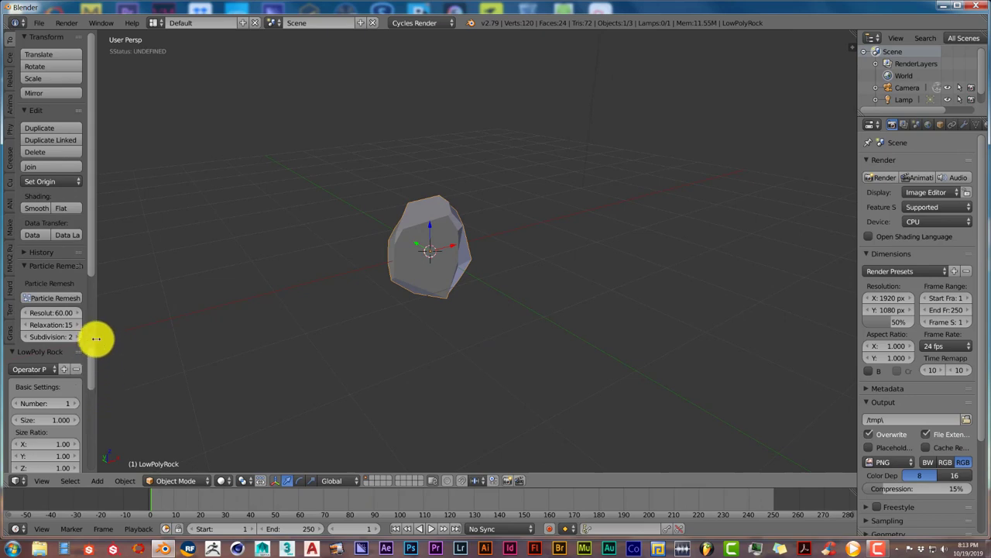
left_click_drag(96, 338, 119, 363)
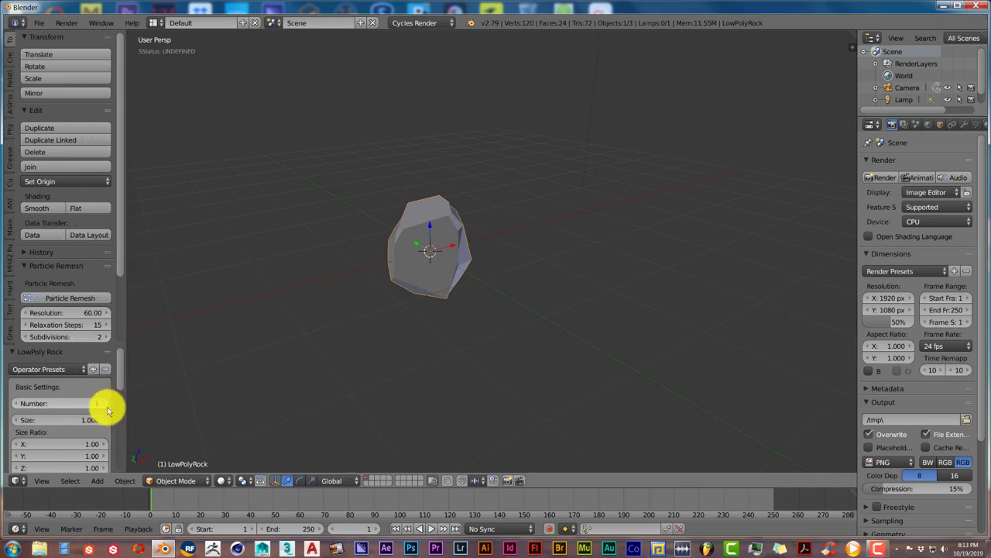
scroll(108, 410, "down", 5)
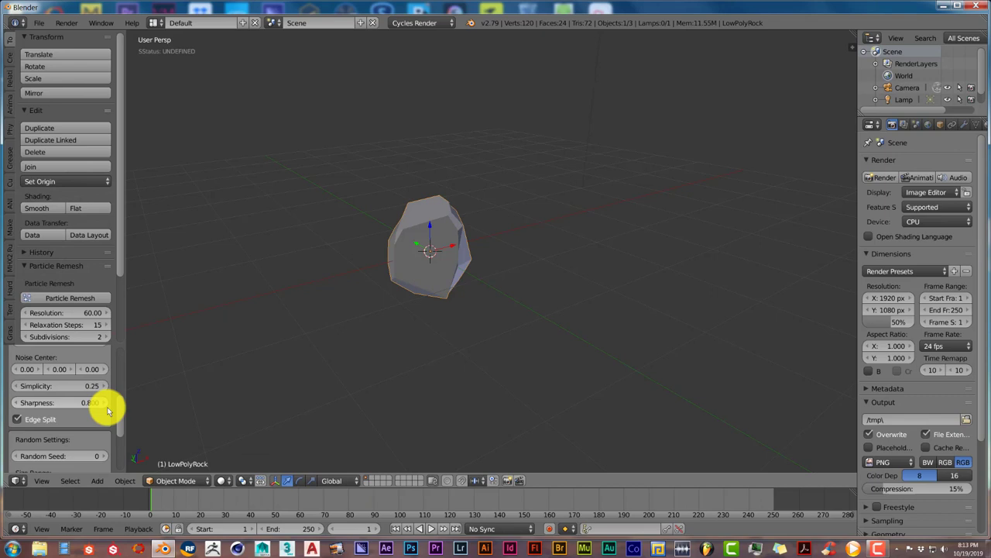
scroll(106, 405, "up", 5)
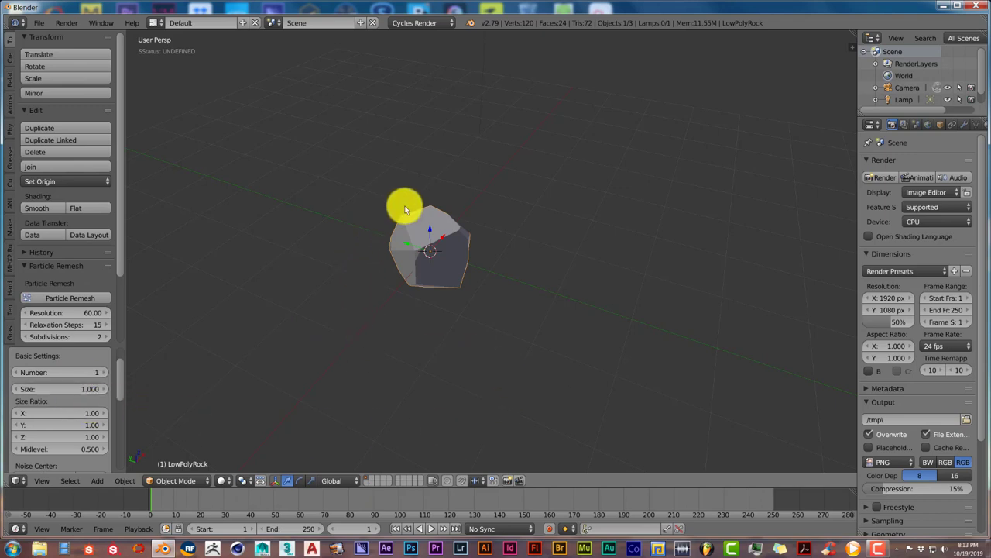
Keep rock size at 1.000, raise rock Number to 3, then lower it back to 1
scroll(368, 275, "up", 3)
middle_click_drag(364, 288, 398, 292)
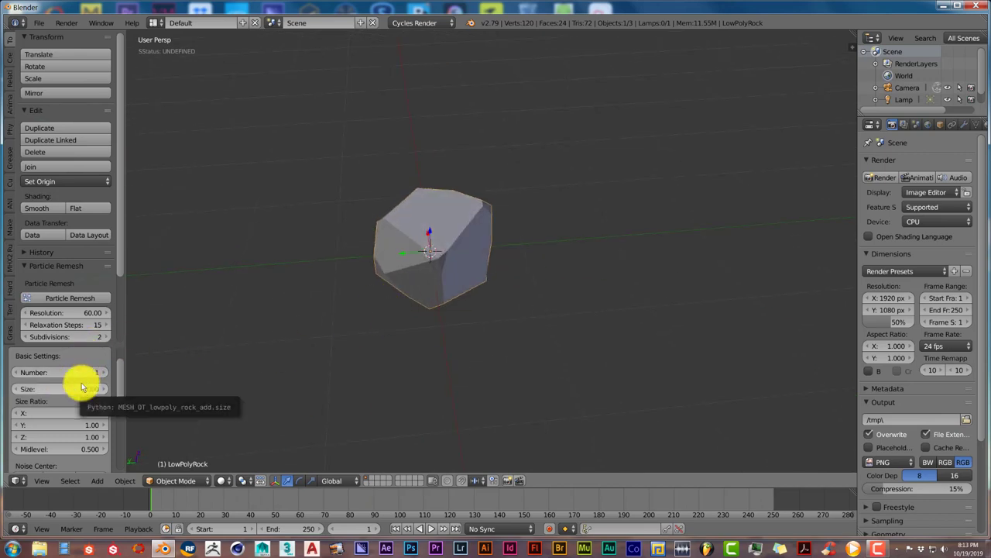
left_click_drag(82, 387, 115, 367)
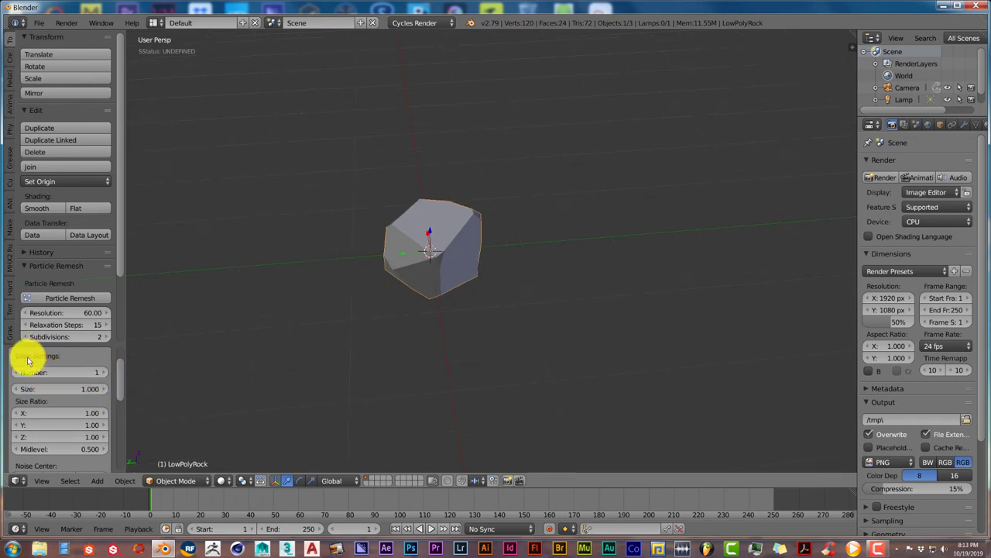
left_click(105, 372)
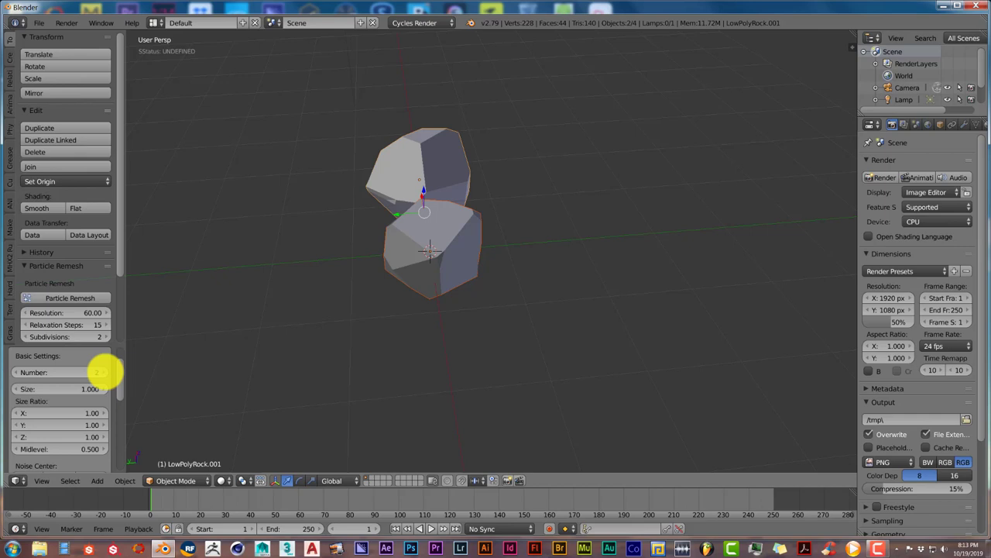
mouse_move(104, 372)
left_mouse_down()
mouse_move(258, 287)
mouse_move(392, 302)
mouse_move(265, 349)
mouse_move(103, 377)
left_mouse_up()
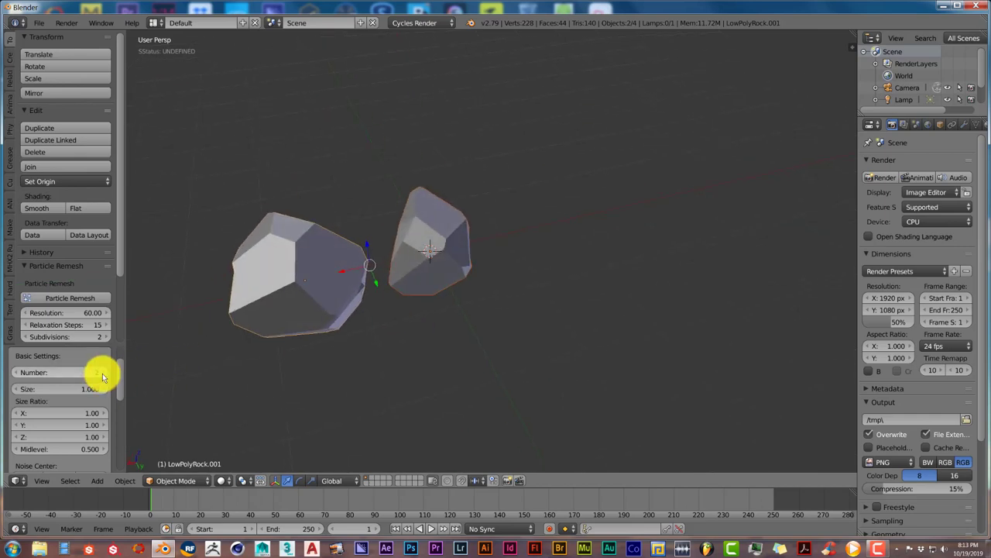
left_click(103, 372)
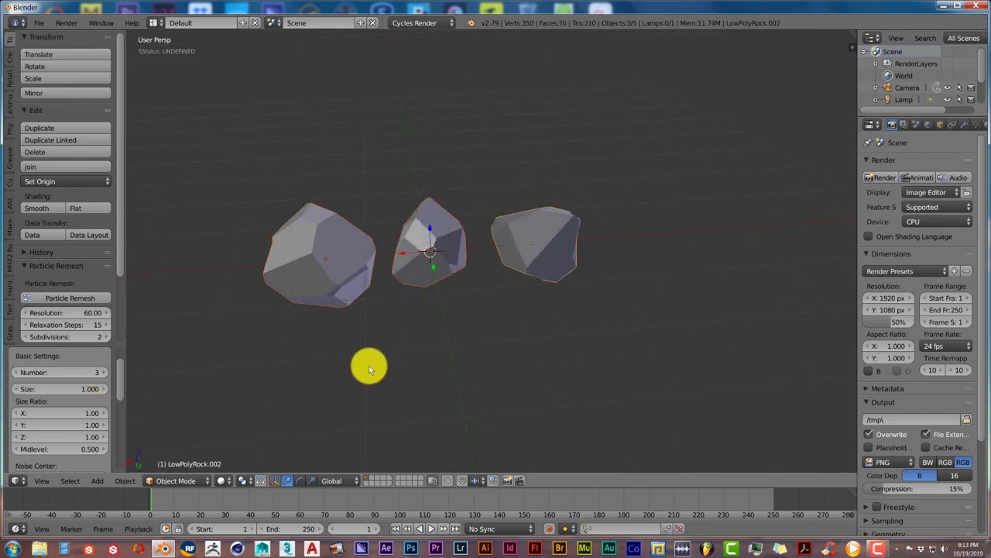
left_click(18, 373)
left_click(17, 373)
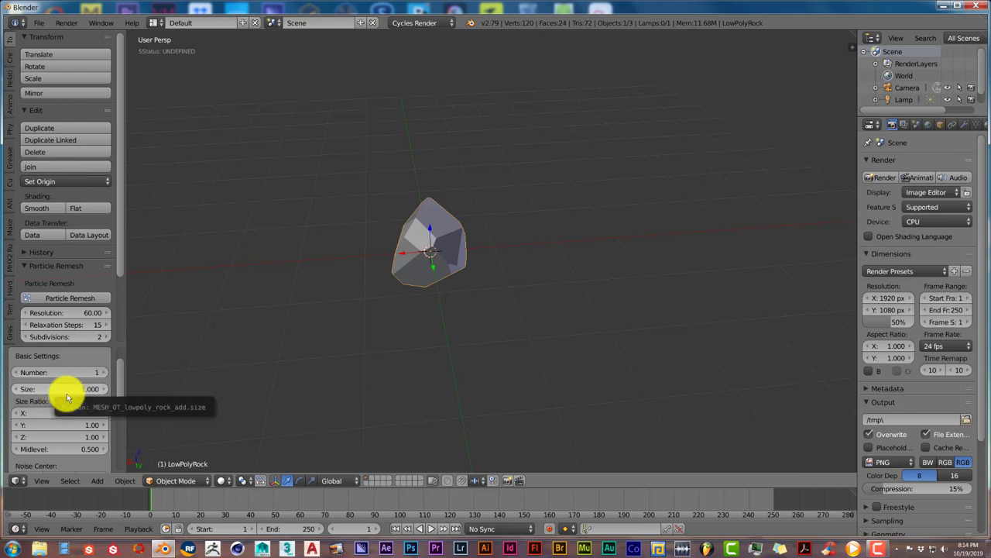
scroll(67, 395, "down", 1)
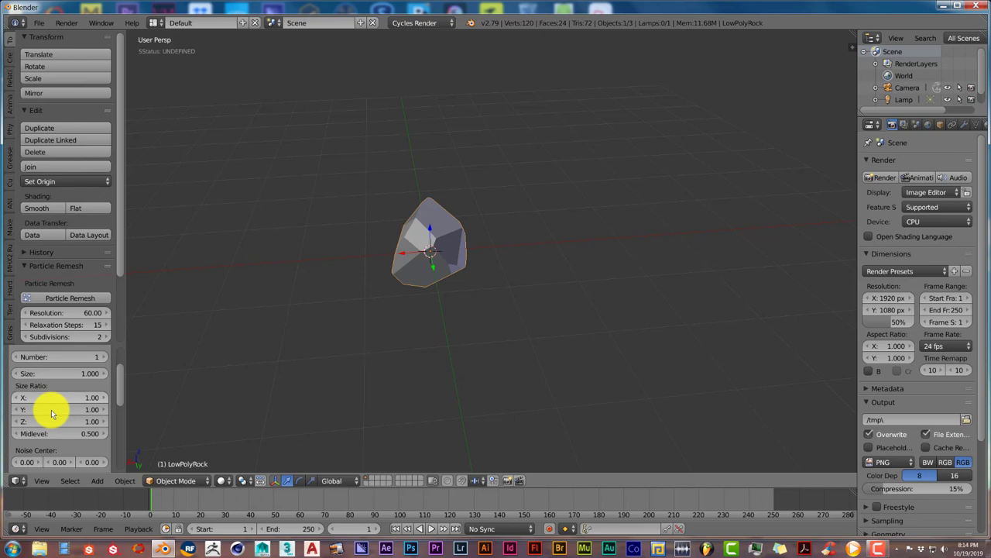
middle_click_drag(174, 395, 316, 374)
mouse_move(367, 336)
middle_mouse_down()
mouse_move(338, 368)
mouse_move(371, 341)
middle_mouse_up()
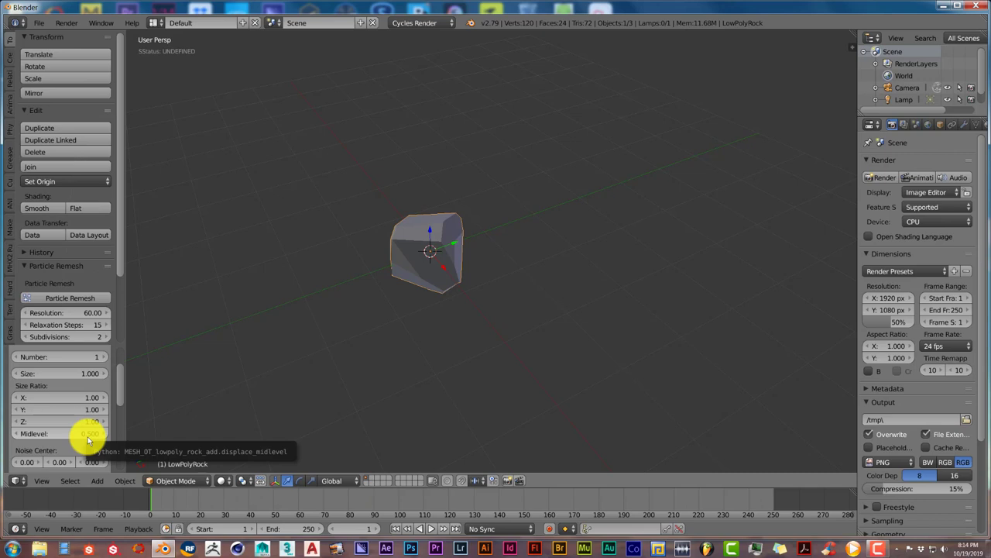
scroll(111, 434, "down", 3)
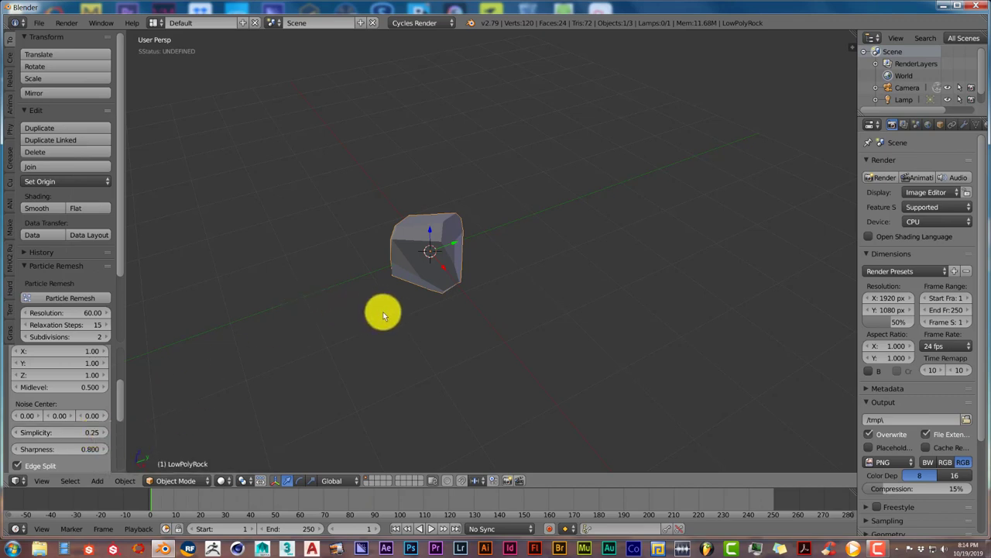
middle_click_drag(334, 288, 329, 279)
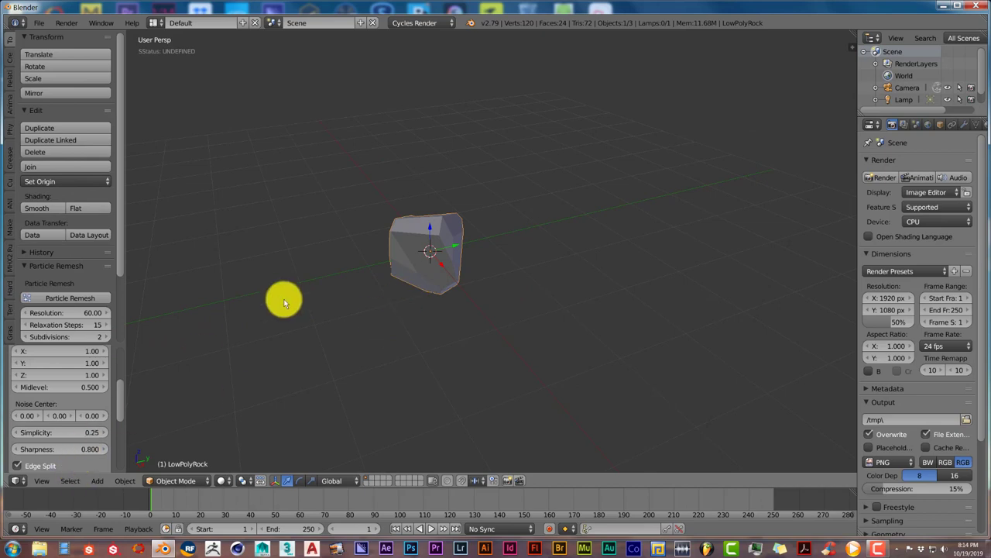
middle_click_drag(327, 289, 359, 294)
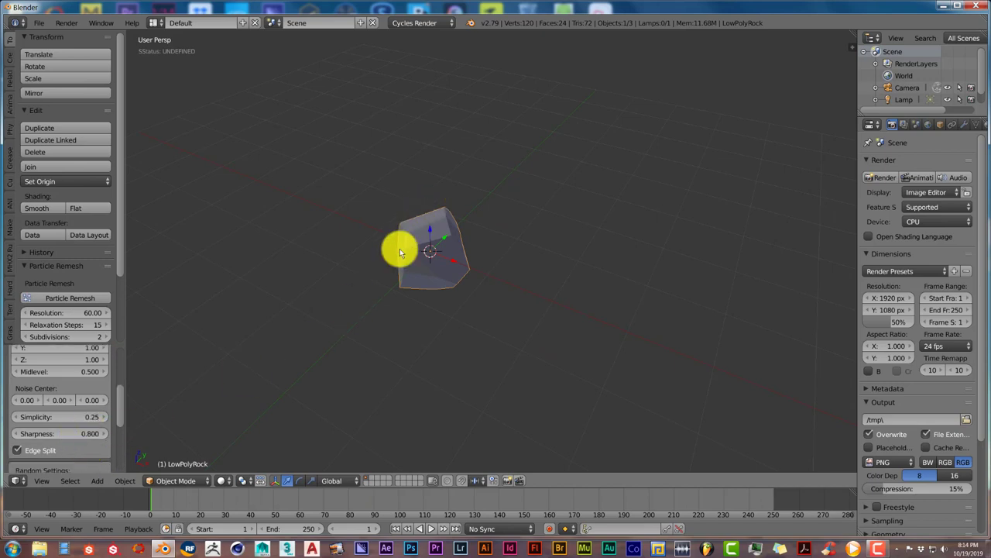
scroll(86, 427, "down", 2)
scroll(70, 426, "down", 1)
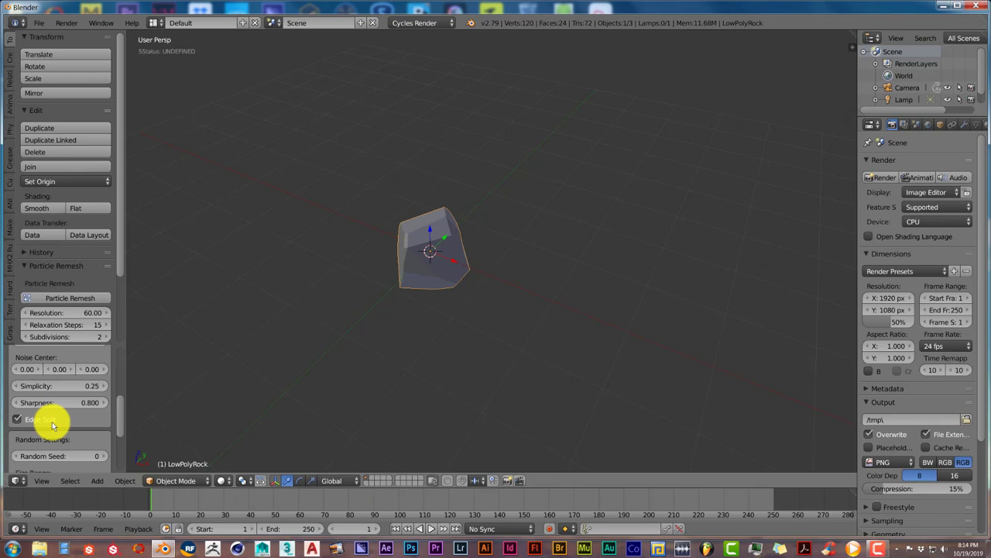
scroll(70, 422, "down", 2)
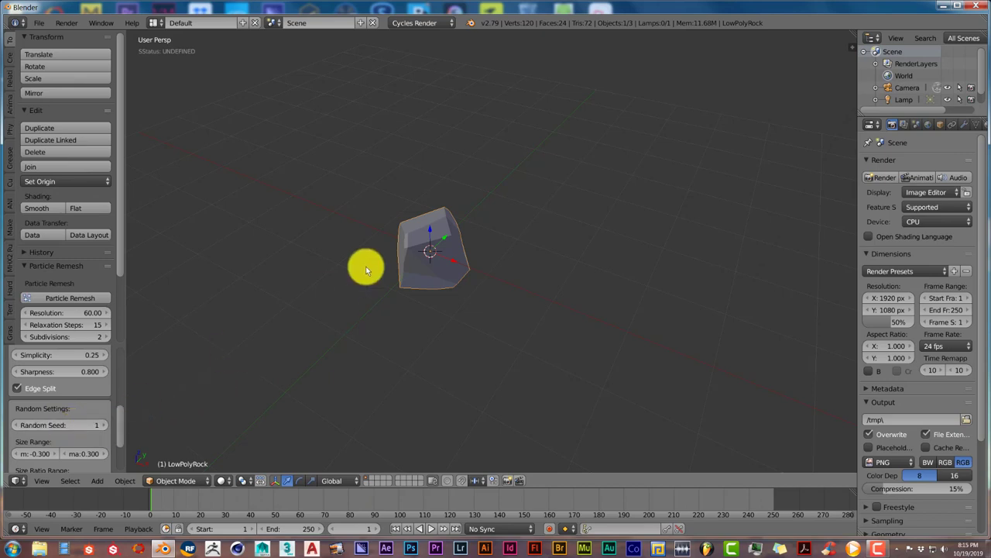
middle_click_drag(365, 265, 398, 276)
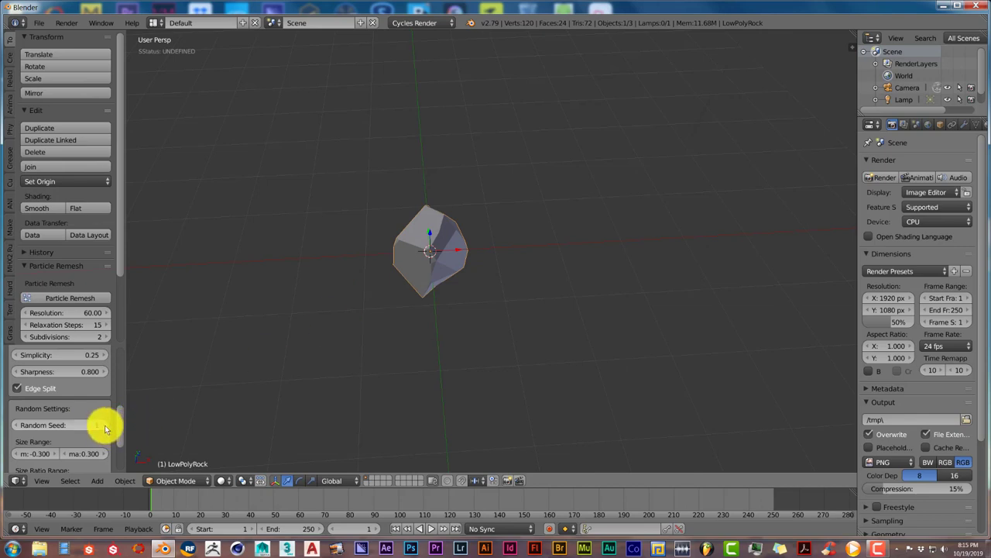
middle_click_drag(212, 392, 350, 343)
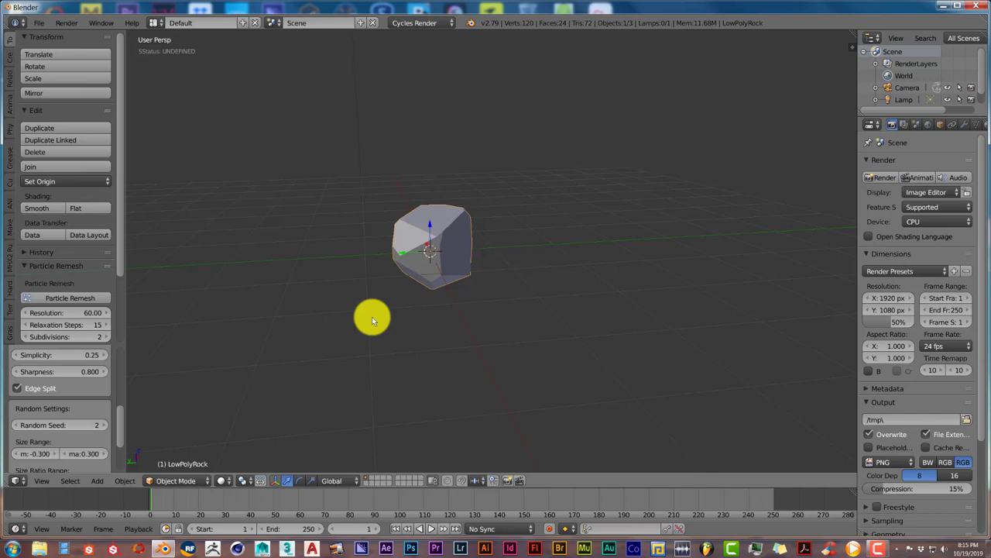
middle_click_drag(410, 288, 434, 291)
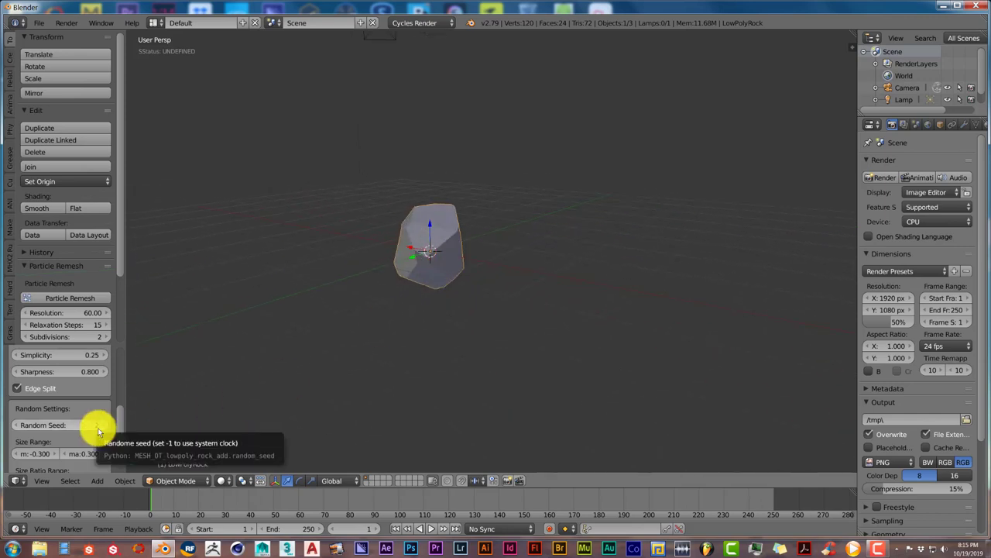
left_click_drag(97, 428, 13, 424)
scroll(117, 423, "down", 1)
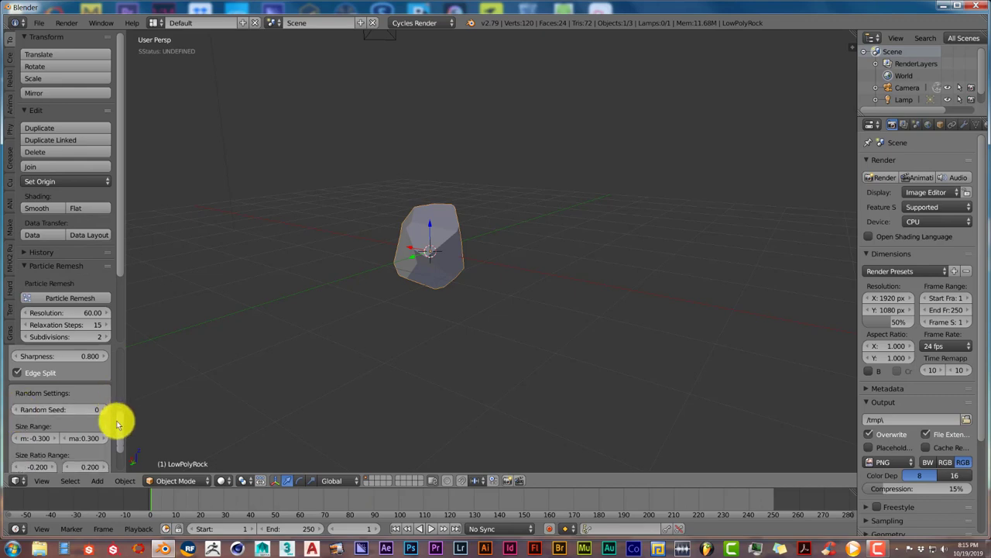
scroll(116, 423, "down", 2)
scroll(116, 424, "down", 1)
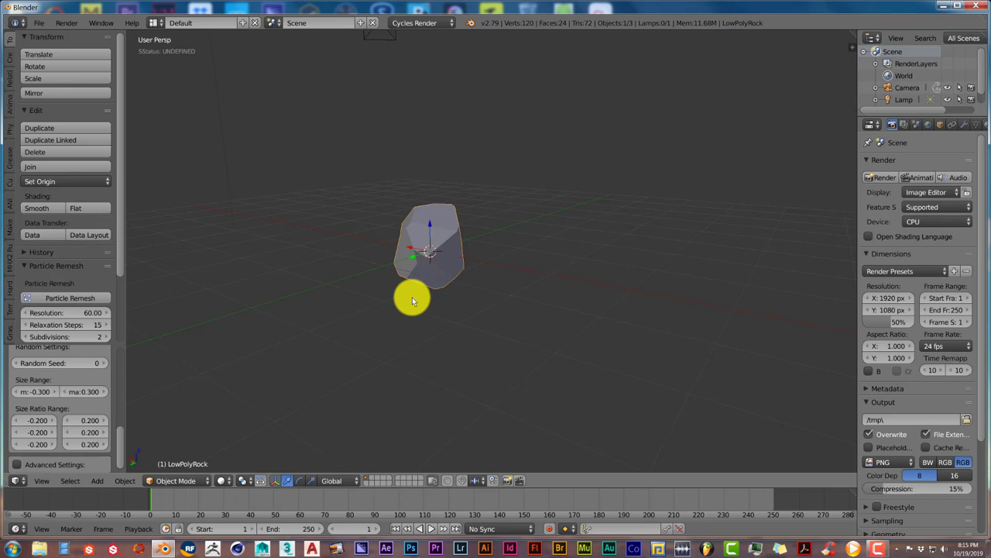
middle_click_drag(410, 295, 432, 303)
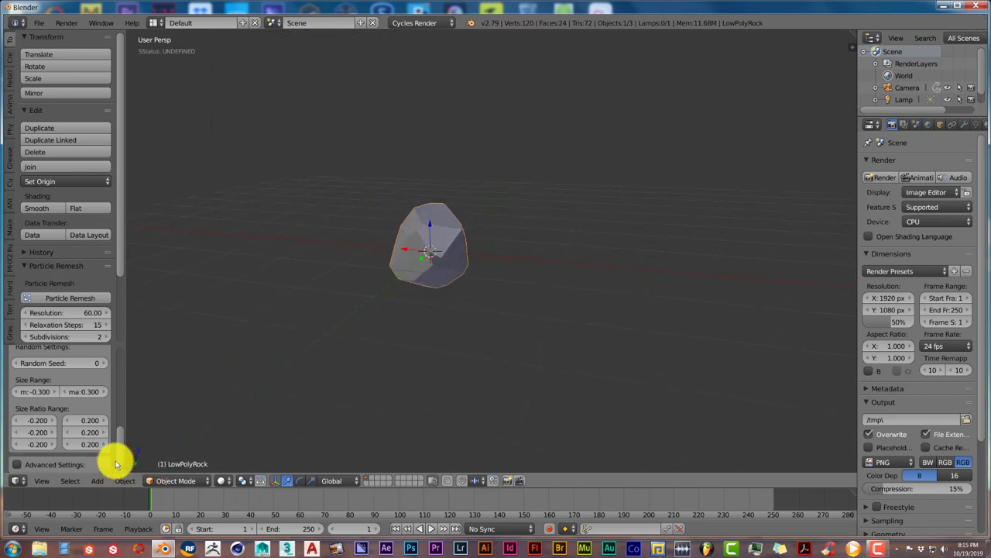
scroll(110, 460, "down", 1)
Enable Advanced Settings and inspect Subdivision 5, Nbright 0.800, Collapse Ratio 0.060 while orbiting the rock
left_click(17, 462)
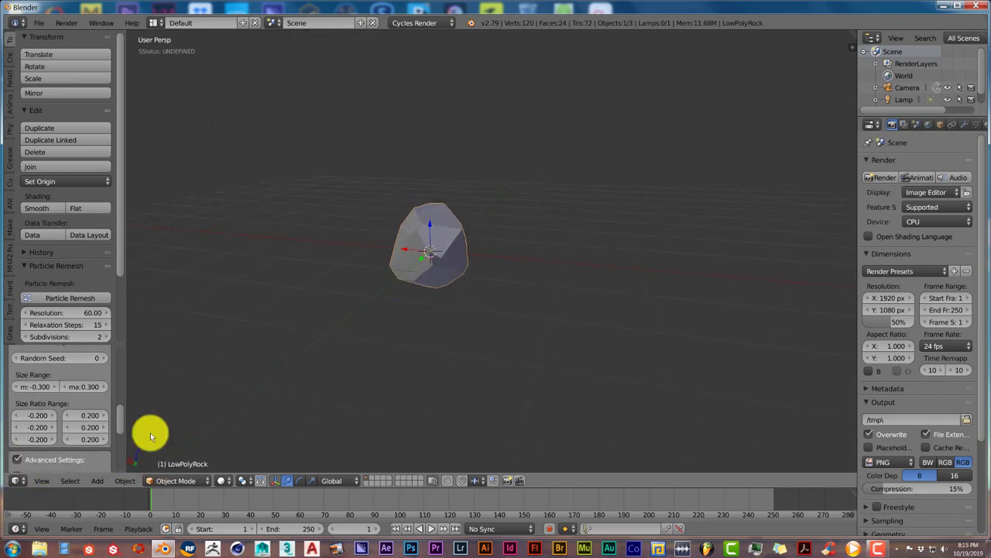
scroll(116, 449, "down", 5)
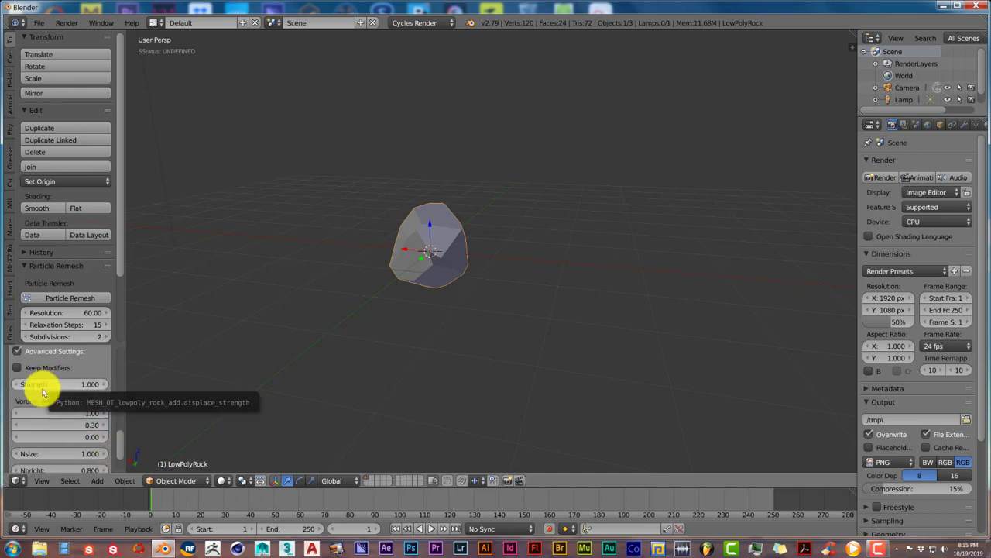
scroll(68, 400, "up", 2)
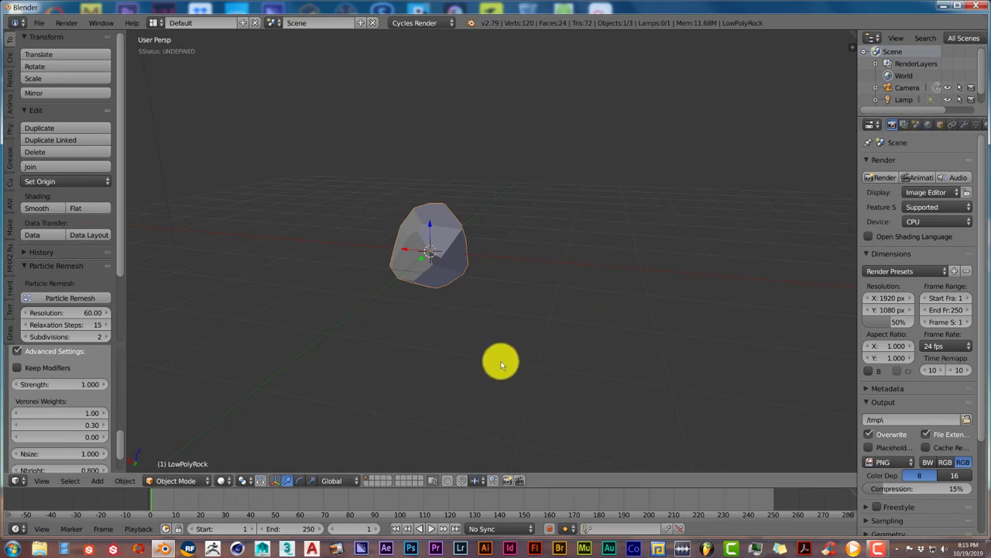
middle_click_drag(380, 333, 428, 281)
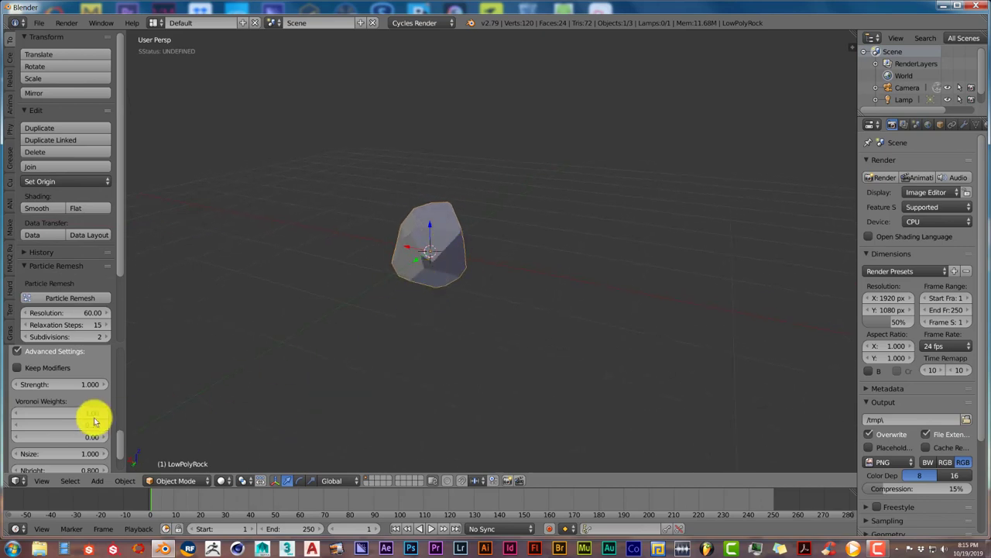
scroll(85, 428, "down", 1)
scroll(90, 432, "down", 2)
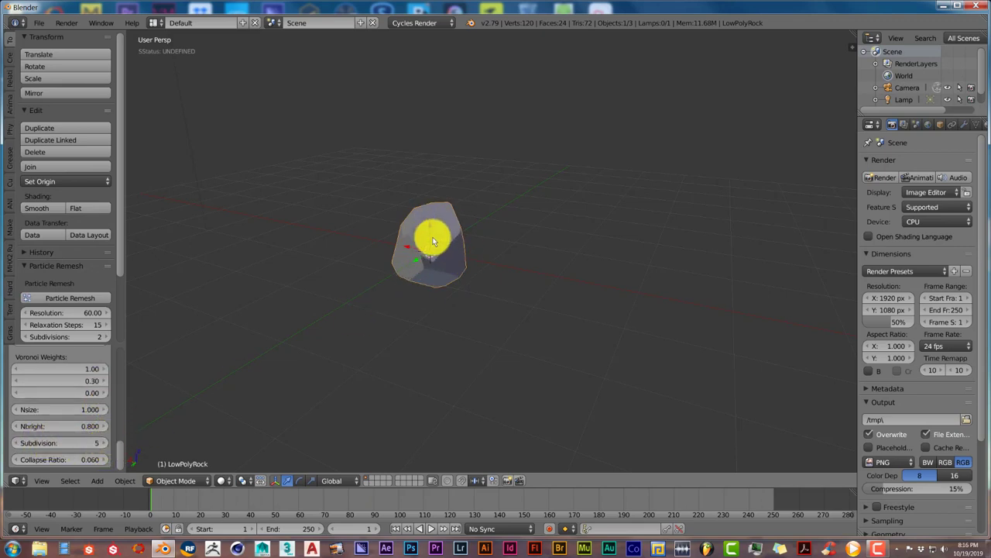
middle_click_drag(432, 237, 463, 247)
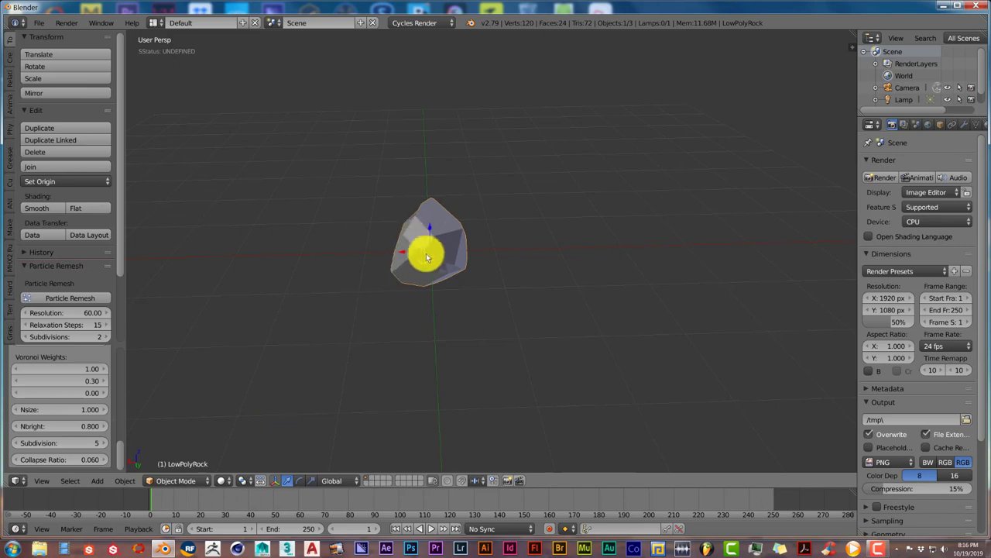
mouse_move(414, 261)
middle_mouse_down()
mouse_move(442, 265)
mouse_move(444, 256)
mouse_move(438, 265)
middle_mouse_up()
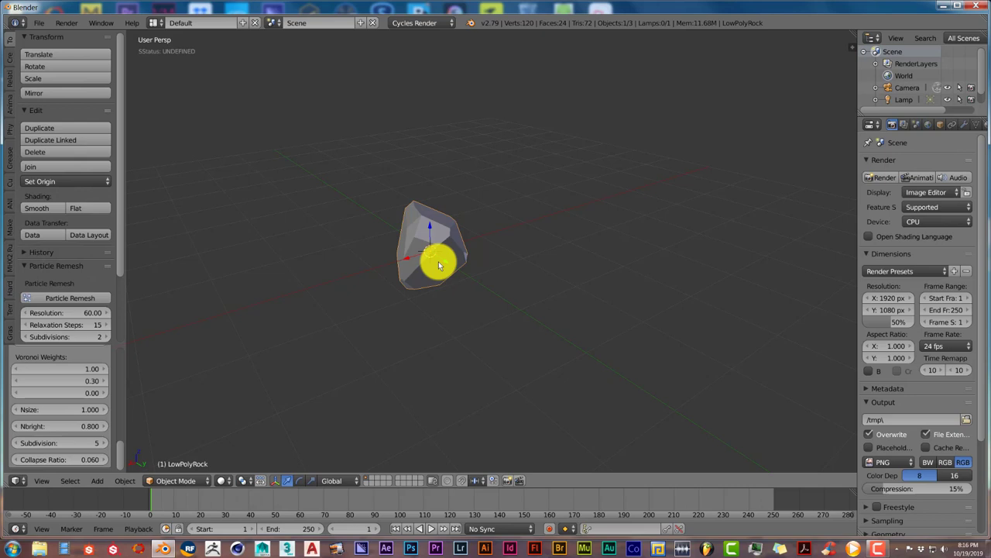
key("Tab")
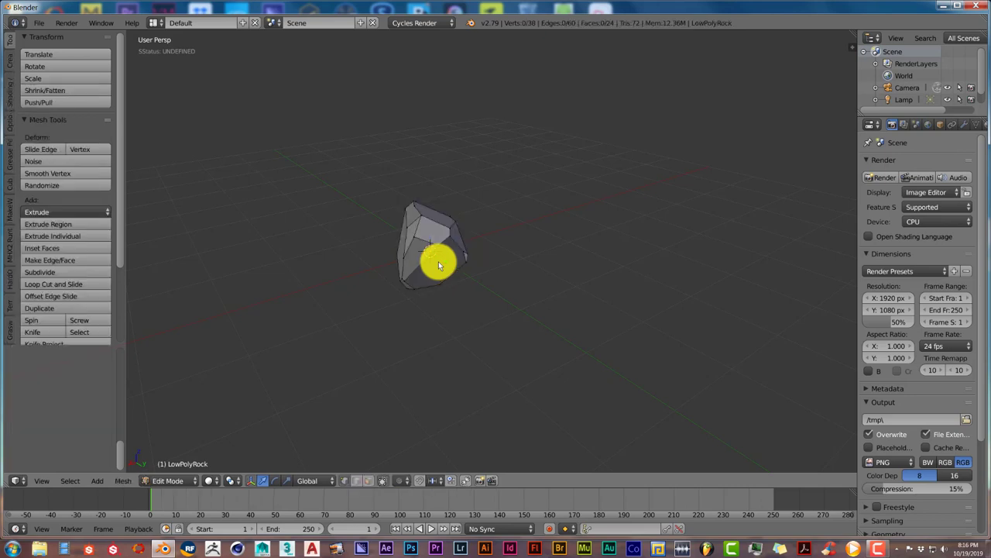
scroll(438, 261, "up", 2)
scroll(433, 276, "down", 1)
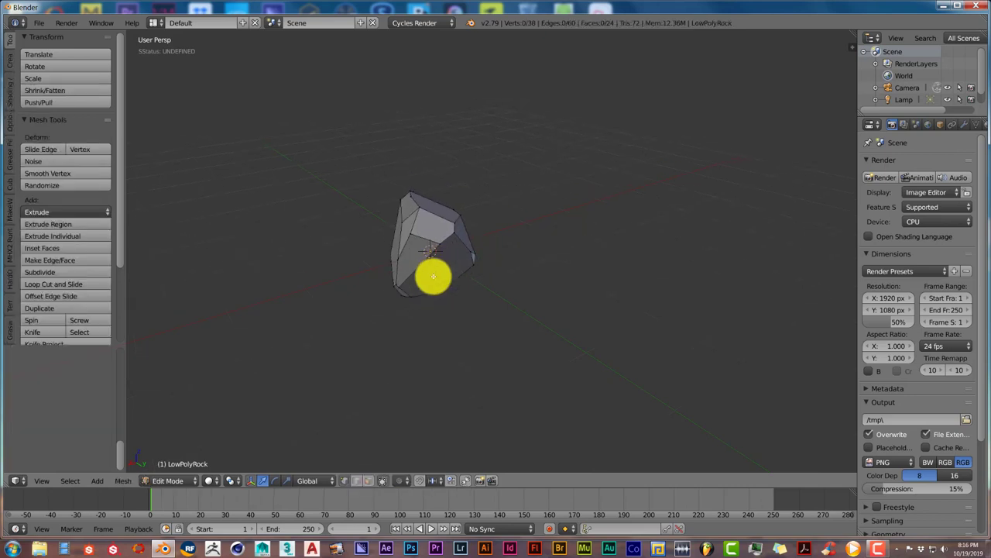
key("Tab")
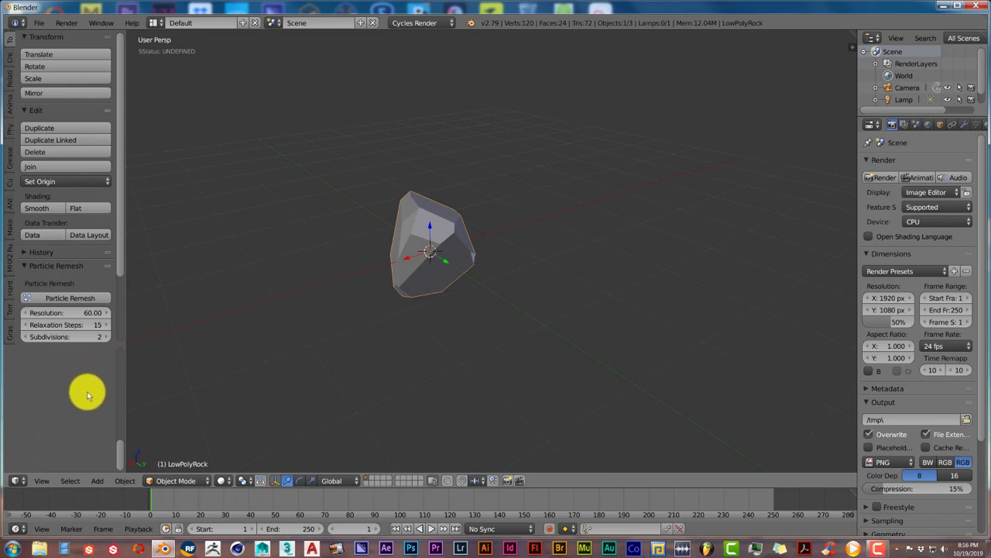
middle_click_drag(416, 248, 461, 250)
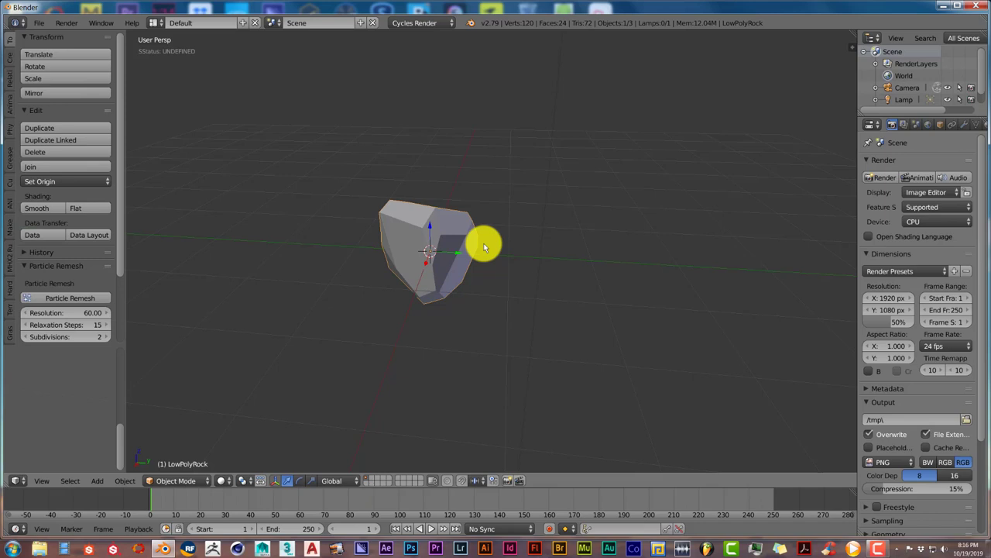
left_click(609, 176)
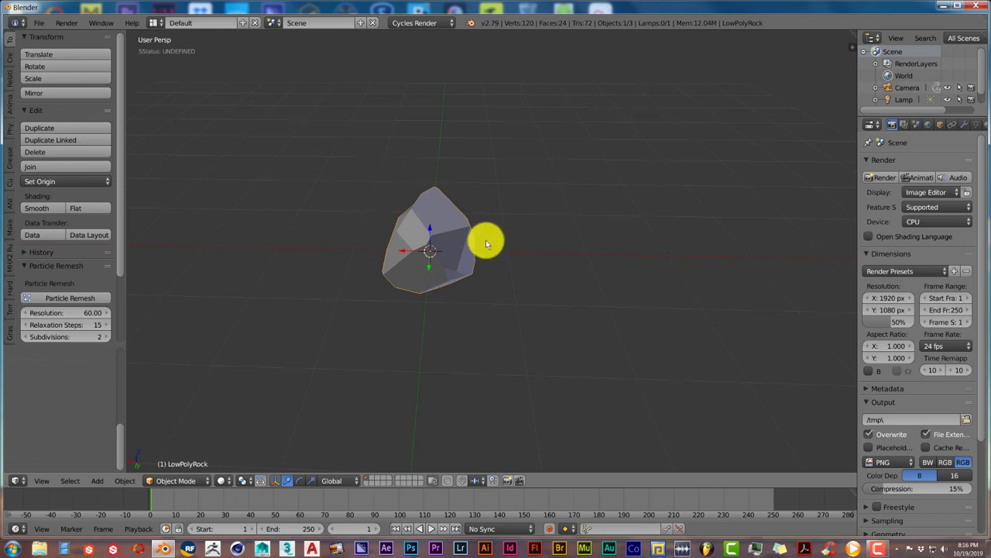
mouse_move(486, 243)
middle_mouse_down()
mouse_move(460, 271)
mouse_move(449, 261)
mouse_move(443, 276)
mouse_move(455, 203)
middle_mouse_up()
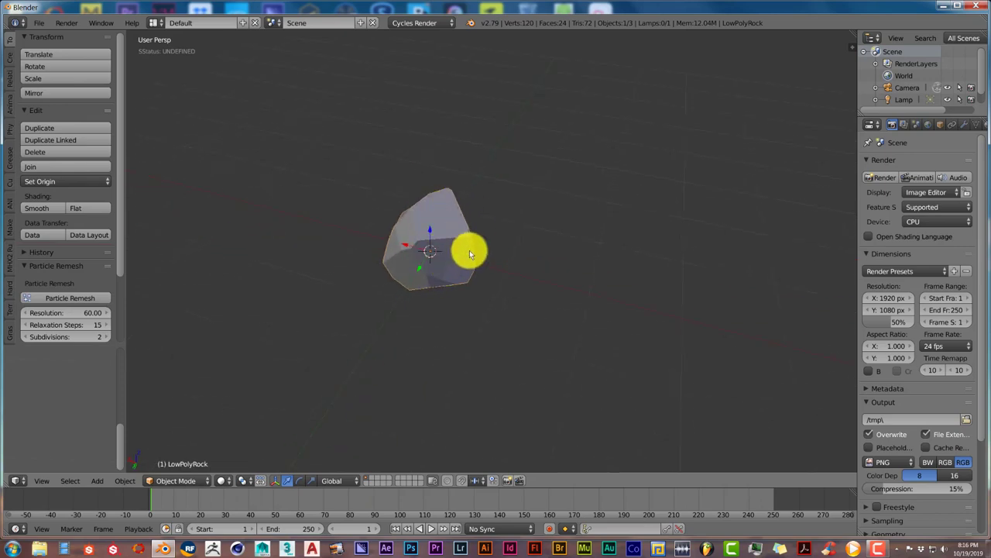
mouse_move(474, 250)
middle_mouse_down()
mouse_move(508, 234)
mouse_move(405, 199)
middle_mouse_up()
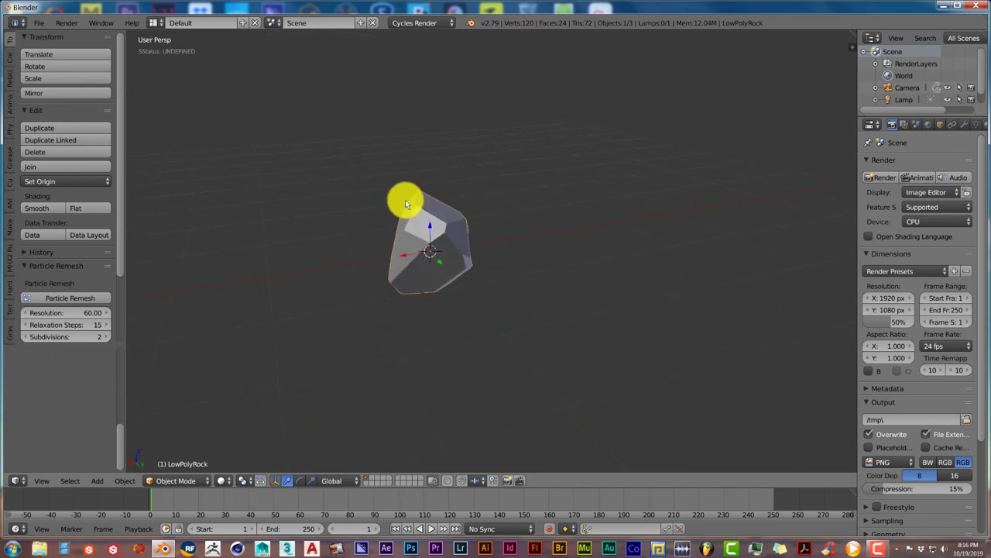
mouse_move(439, 269)
middle_mouse_down()
mouse_move(414, 243)
mouse_move(417, 256)
middle_mouse_up()
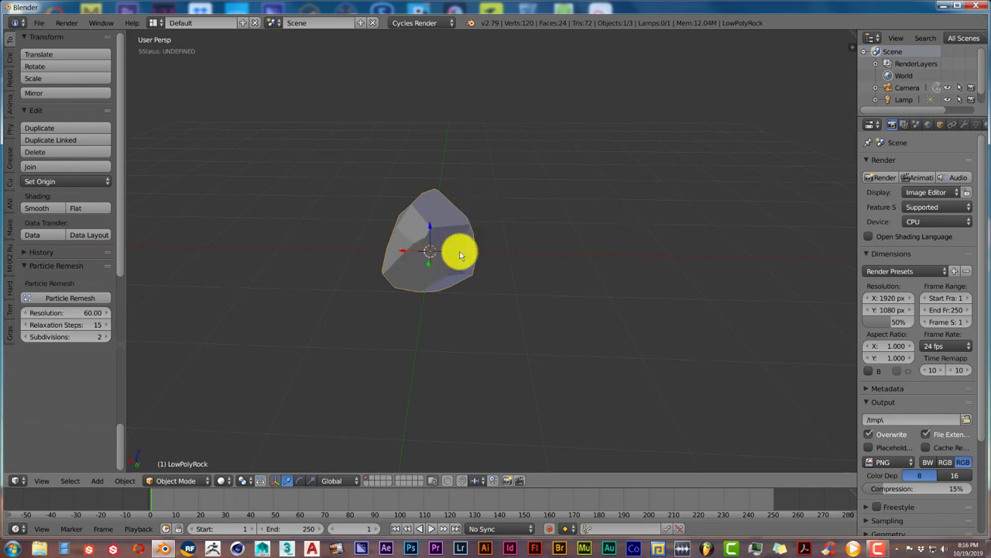
middle_click_drag(459, 250, 480, 252)
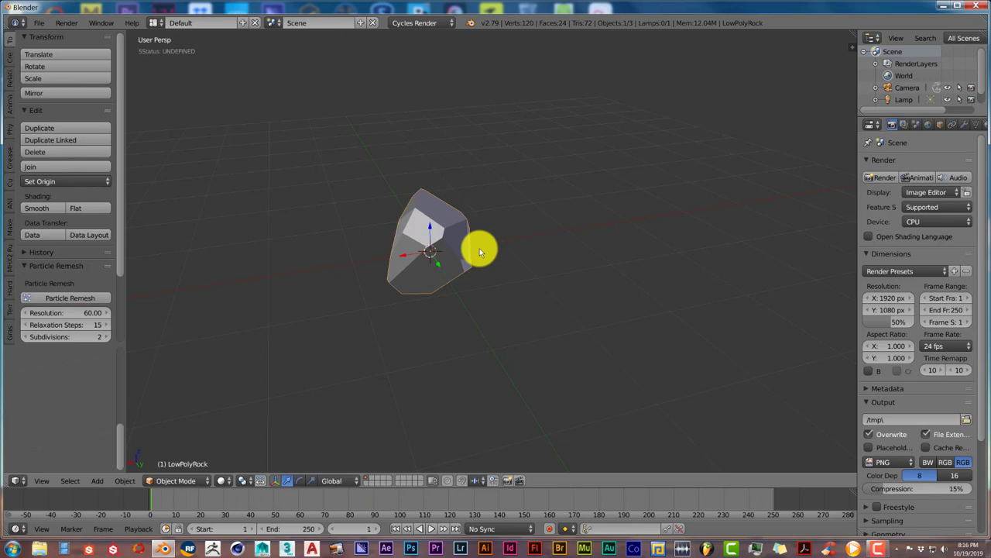
mouse_move(479, 248)
middle_mouse_down()
mouse_move(464, 261)
mouse_move(458, 254)
middle_mouse_up()
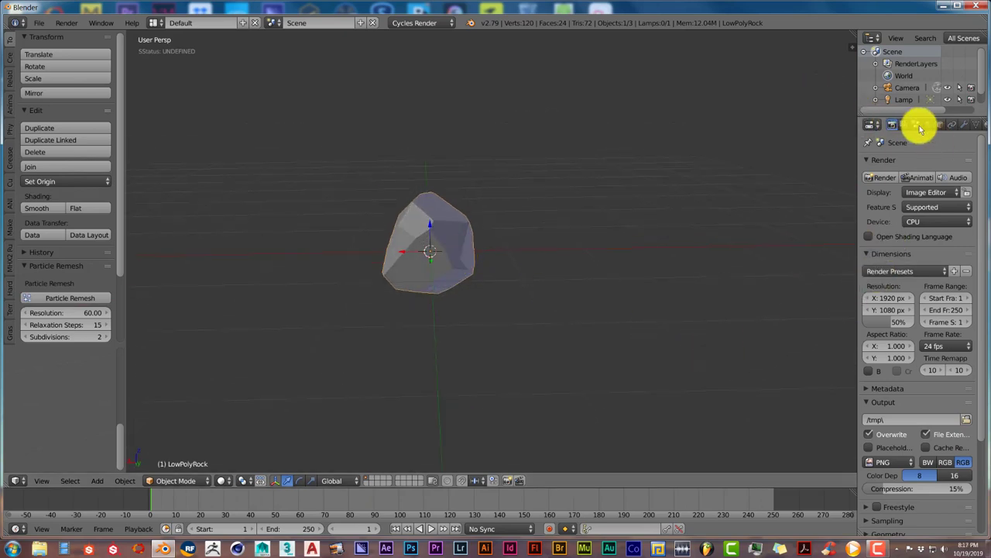
Create Material.001 (Diffuse BSDF) for LowPolyRock and split the 3D view into upper and lower areas
scroll(920, 128, "down", 5)
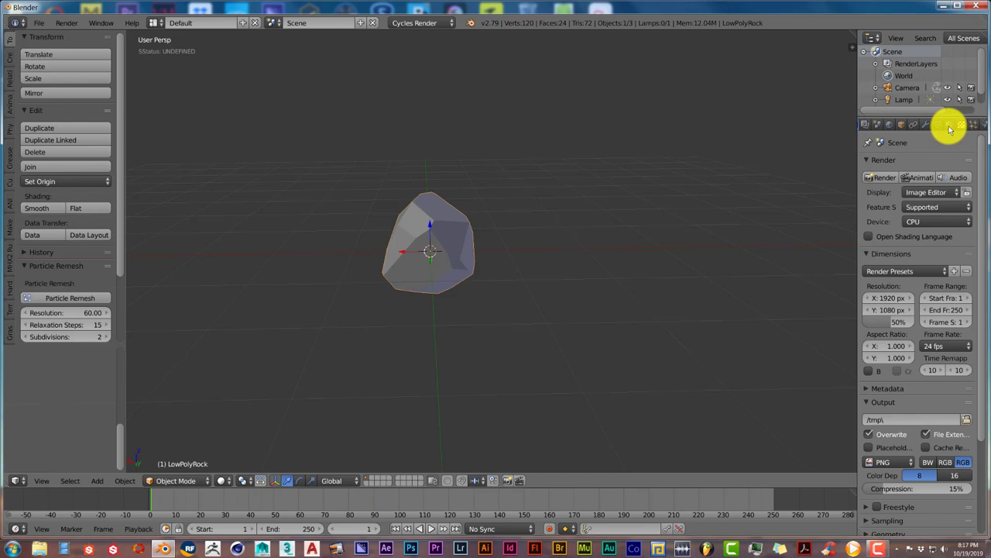
left_click(950, 125)
left_click(903, 203)
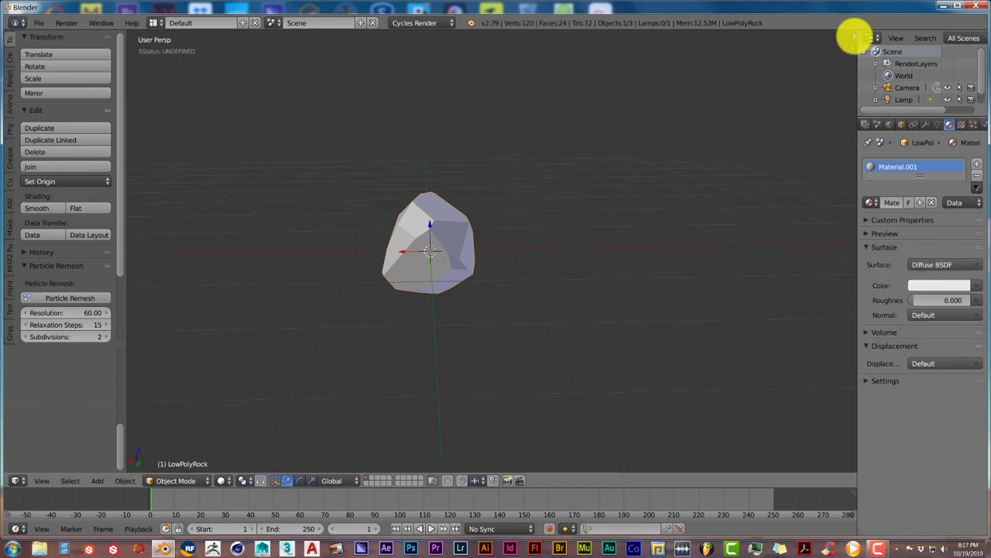
left_click_drag(855, 37, 839, 173)
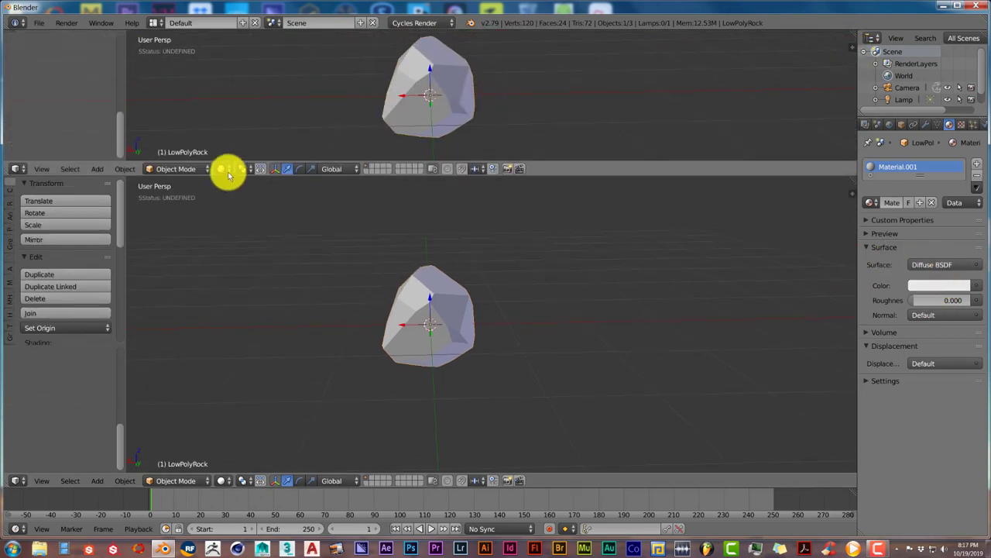
Turn the upper area into the Node Editor and delete the Diffuse BSDF node
left_click(17, 168)
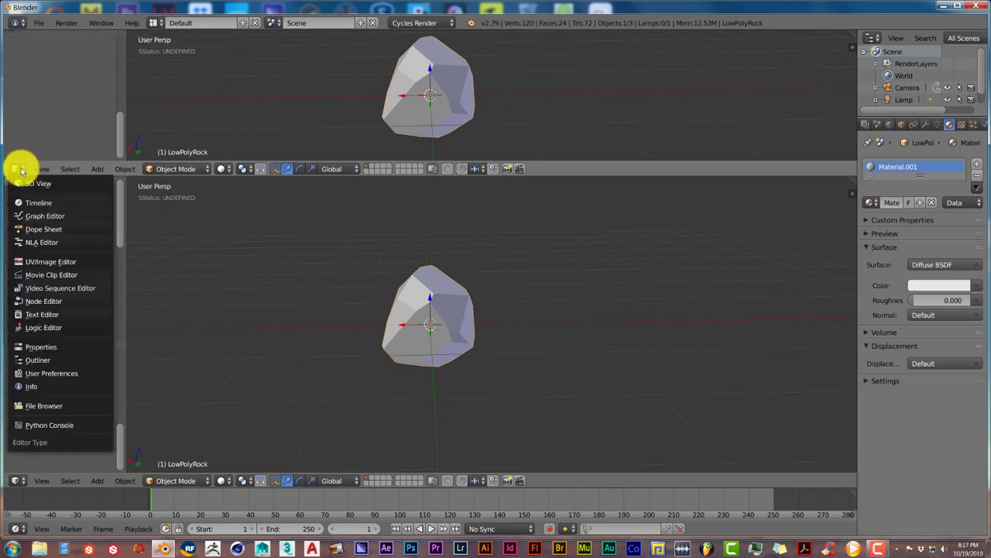
left_click(60, 308)
scroll(425, 96, "up", 3)
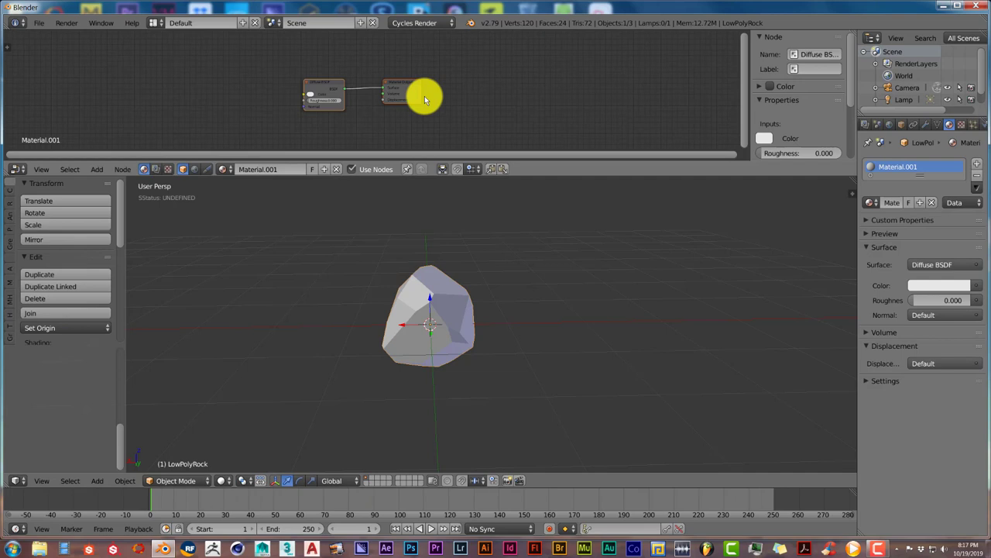
left_click(325, 88)
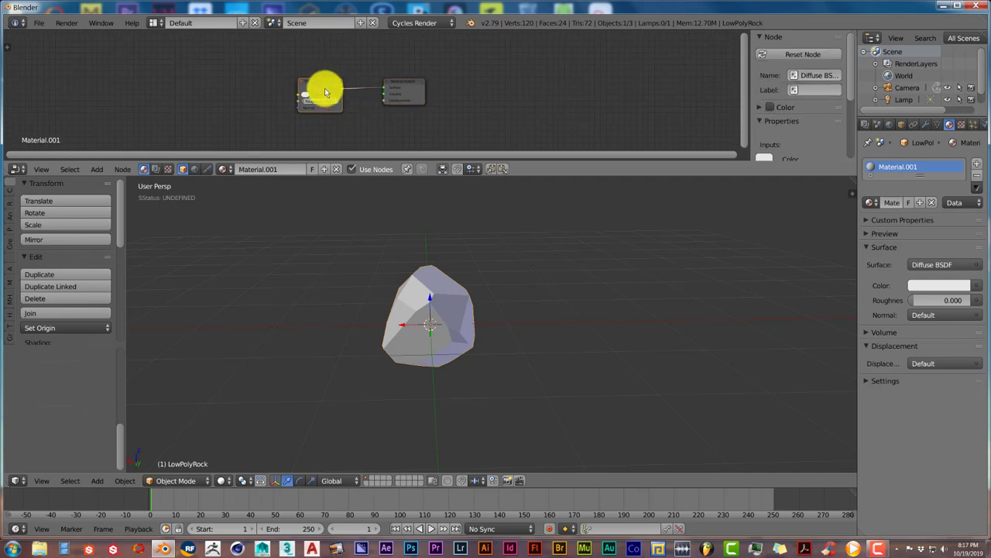
key("Delete")
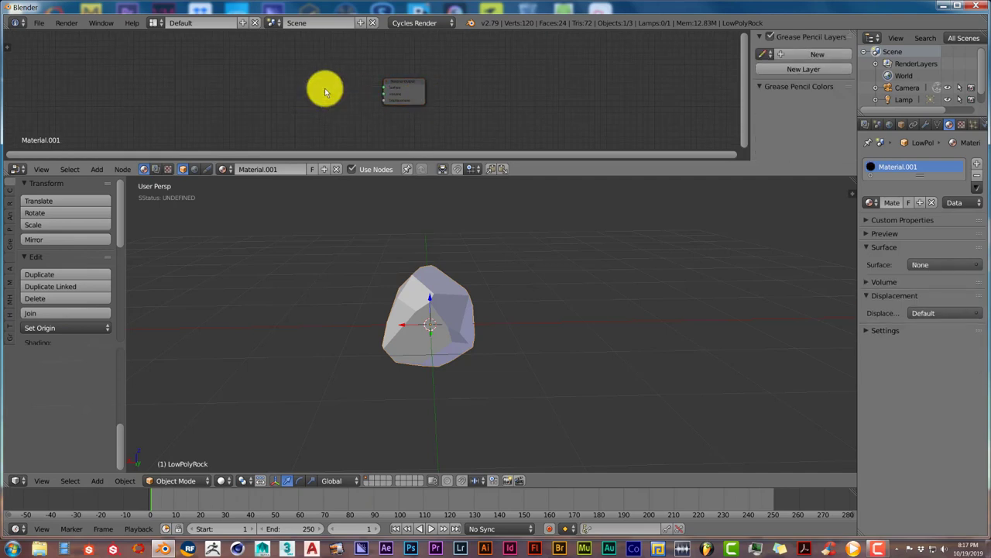
Add a Principled BSDF node and connect its BSDF output to the Material Output Surface
key("shift+a")
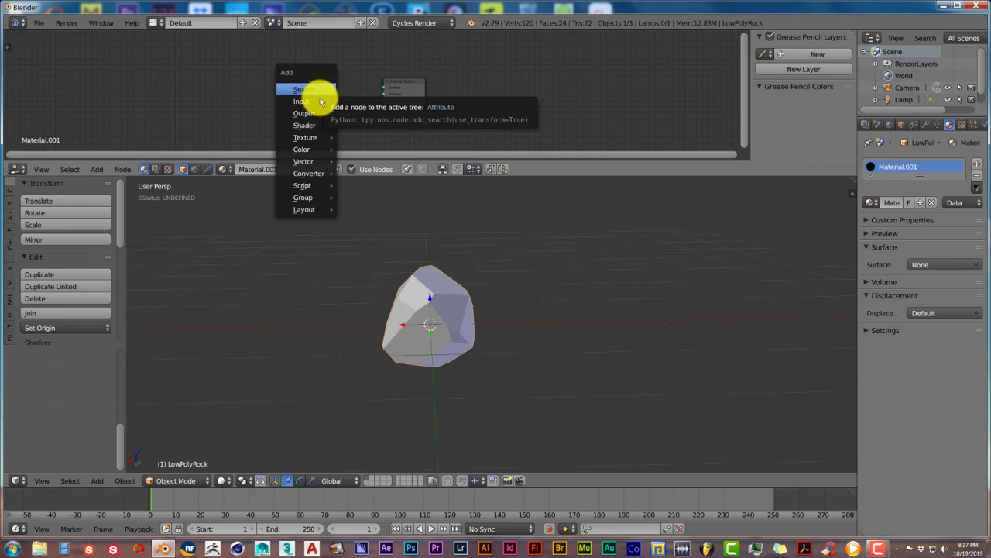
mouse_move(320, 130)
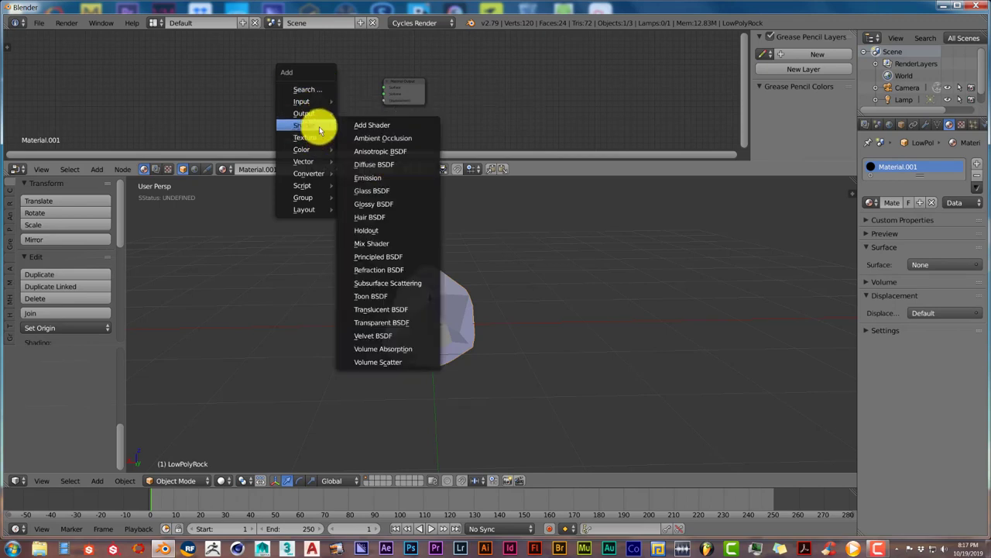
left_click(364, 256)
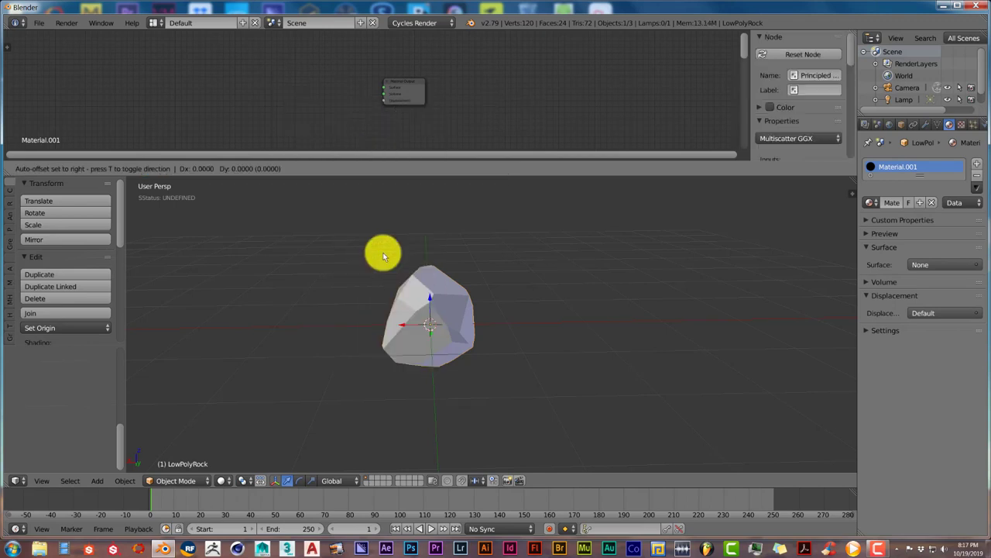
left_click(310, 72)
left_click_drag(355, 83, 384, 88)
scroll(378, 105, "up", 1)
middle_click_drag(378, 105, 429, 100)
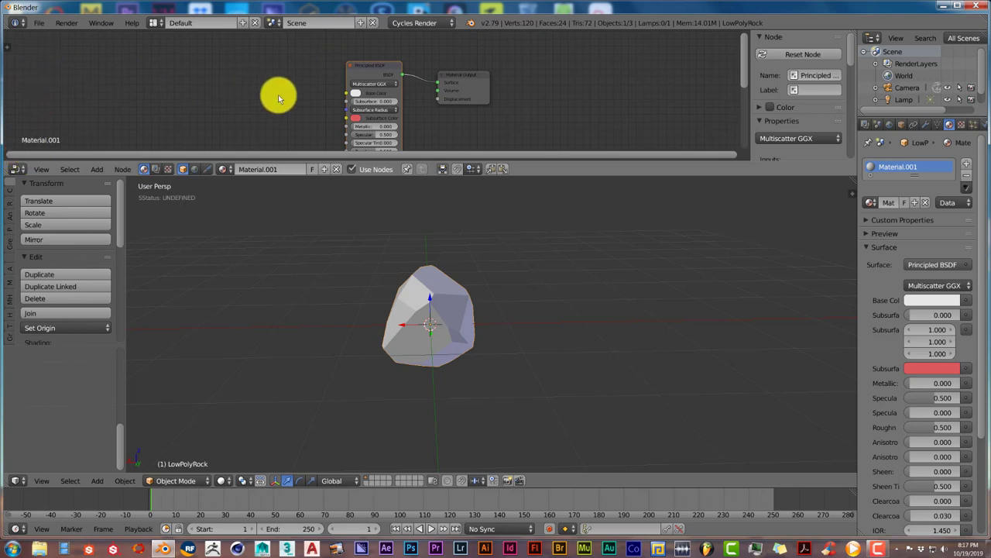
Feed Base Color from an Image Texture with Mapping, linking Texture Coordinate into Mapping's Vector
scroll(278, 94, "down", 2)
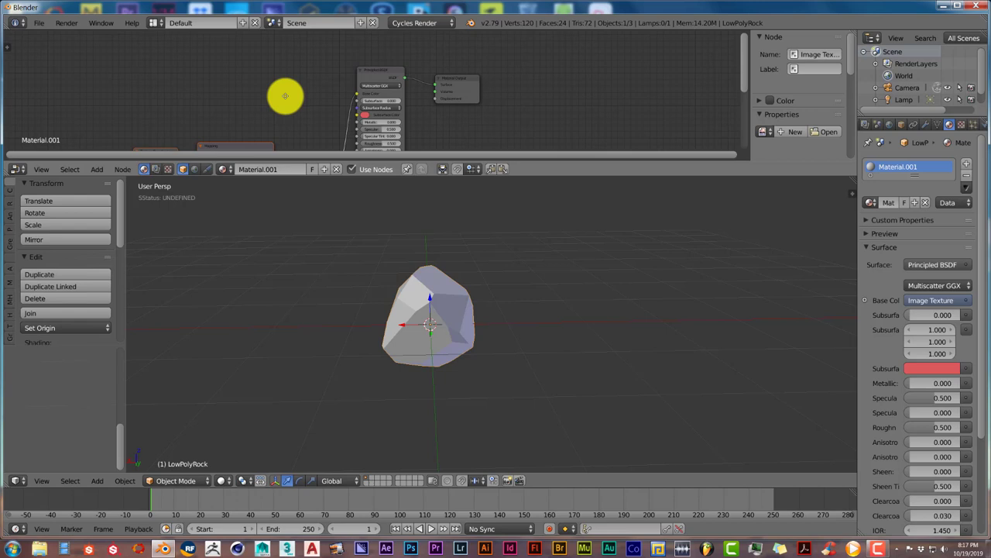
scroll(285, 96, "down", 1)
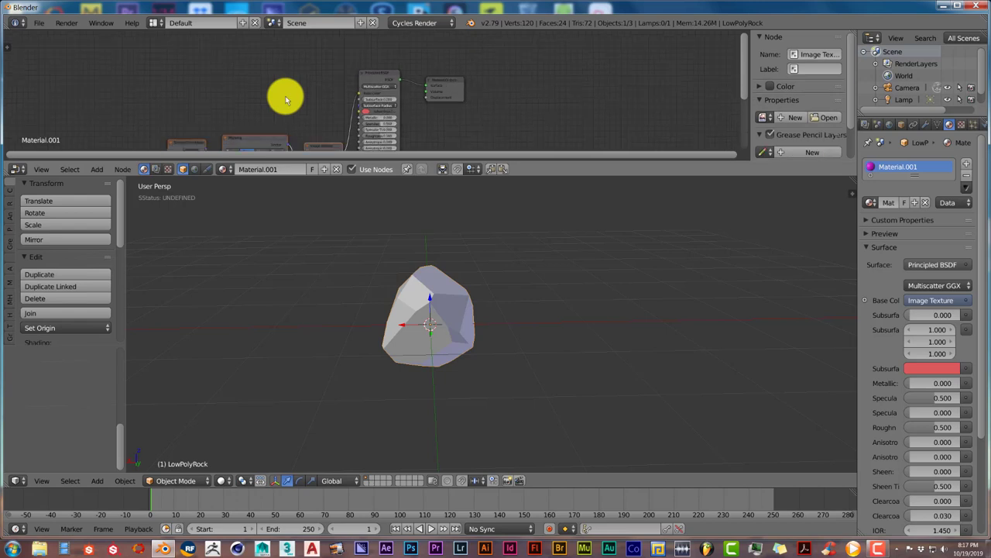
middle_click_drag(283, 96, 297, 38)
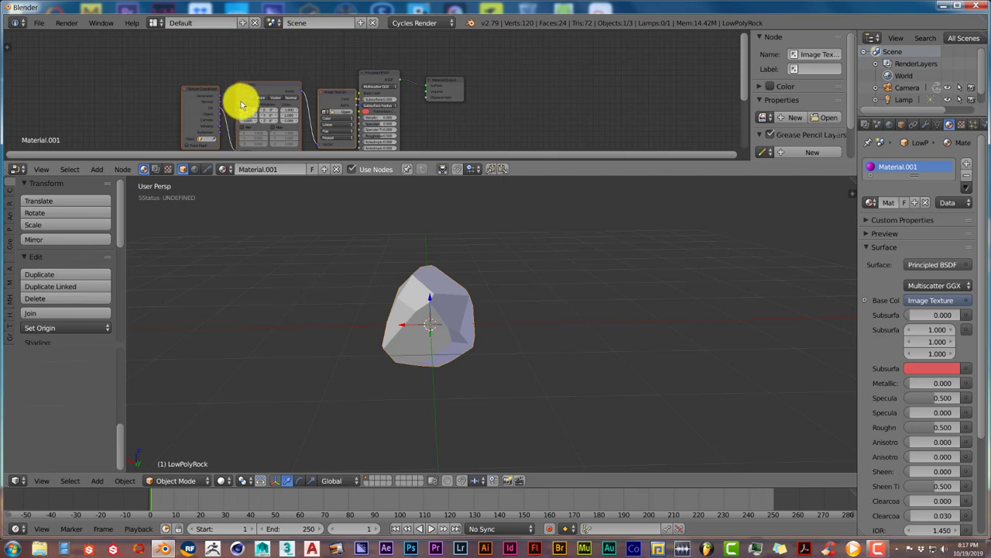
scroll(240, 106, "up", 1)
middle_click_drag(194, 88, 214, 38)
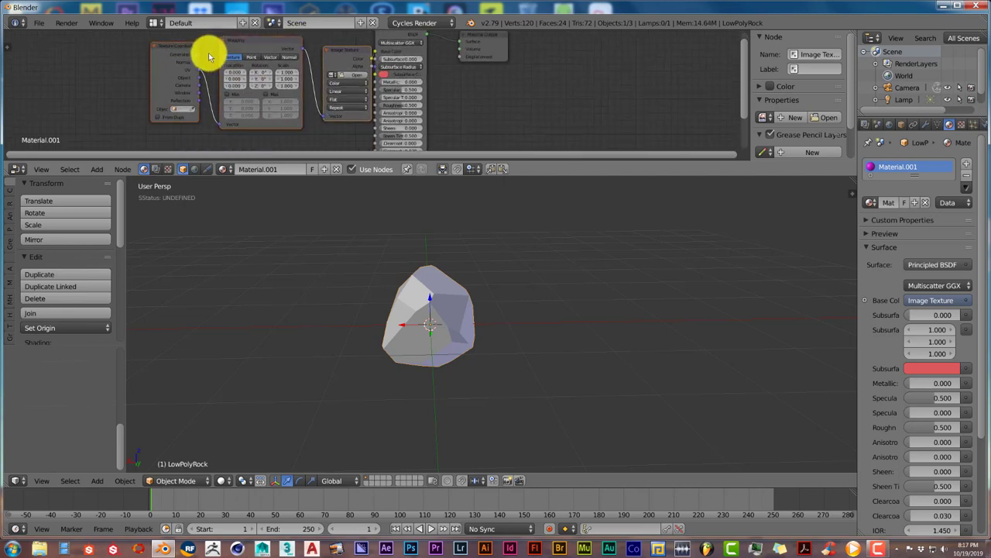
left_click_drag(199, 54, 223, 123)
scroll(327, 125, "up", 1)
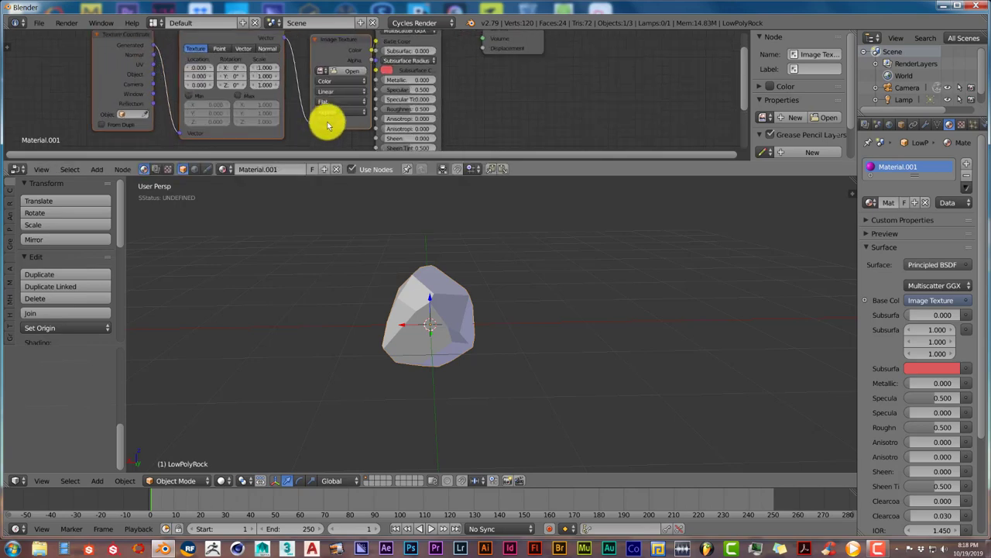
scroll(472, 97, "up", 1)
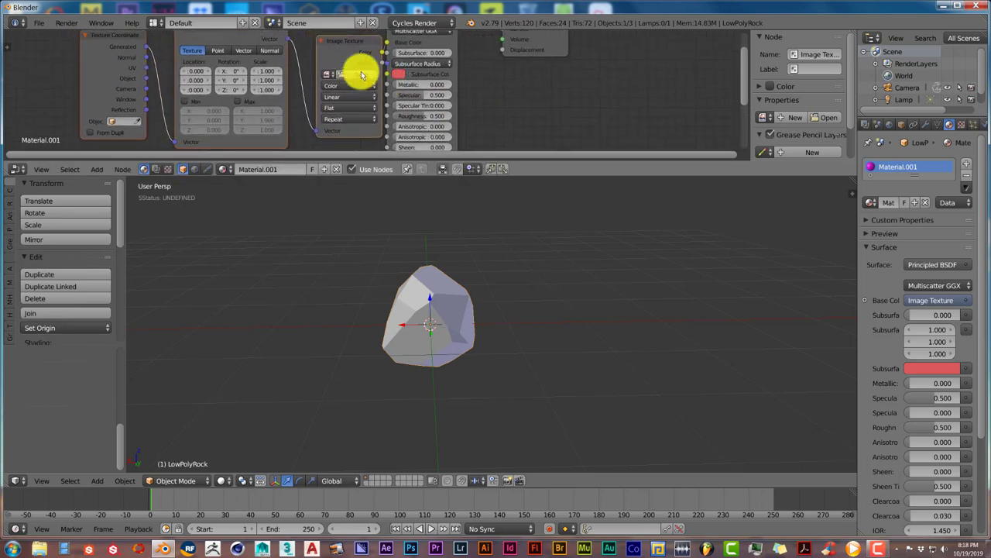
Open the Image Texture file browser and navigate to the K:\blender textures folder
left_click(361, 75)
scroll(84, 173, "down", 3)
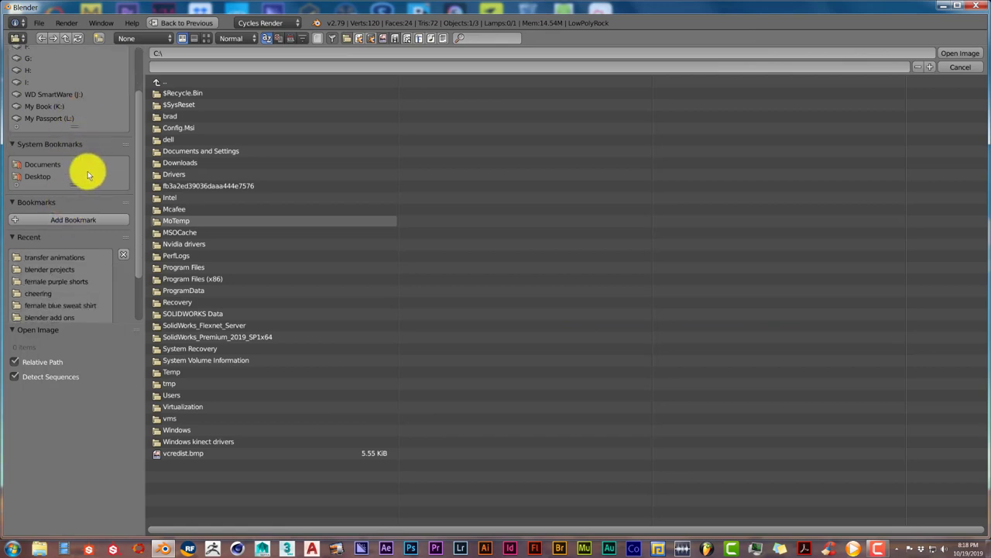
scroll(88, 171, "down", 2)
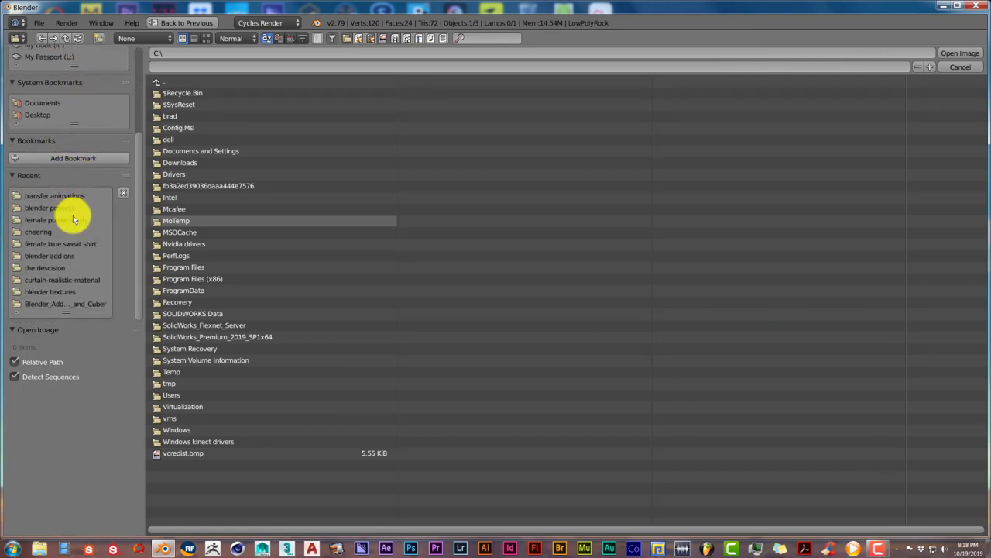
scroll(71, 232, "up", 1)
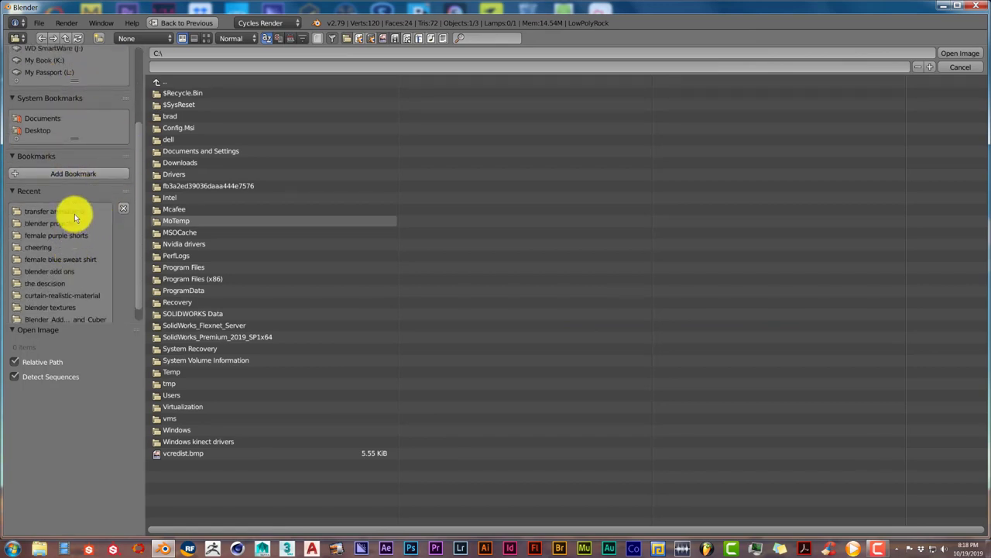
left_click(75, 213)
left_click(162, 80)
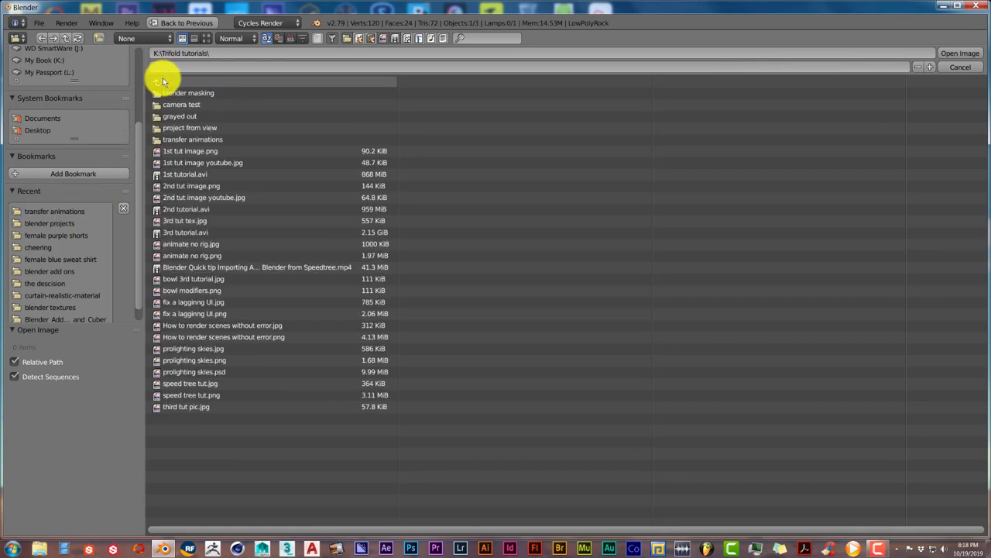
left_click(163, 81)
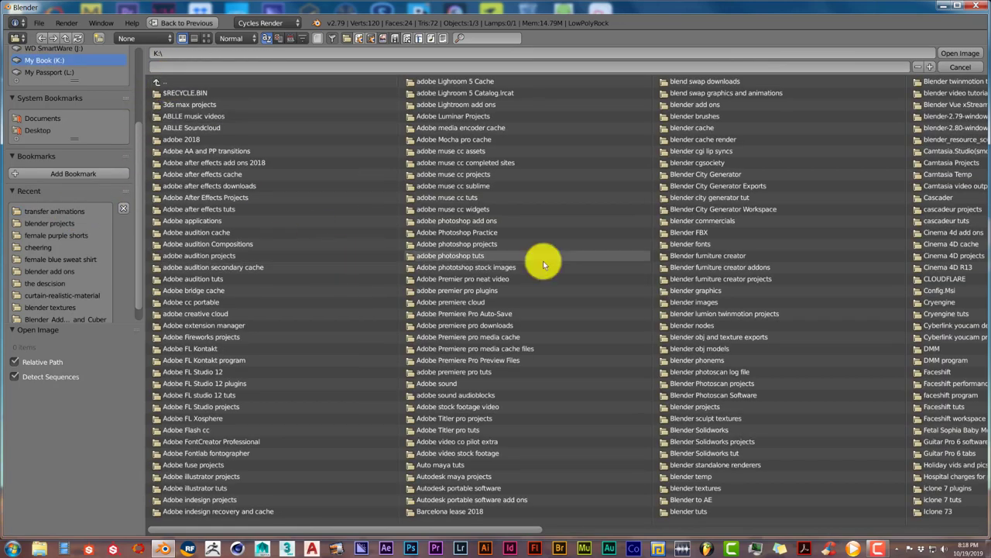
scroll(584, 255, "down", 2)
scroll(581, 257, "down", 1)
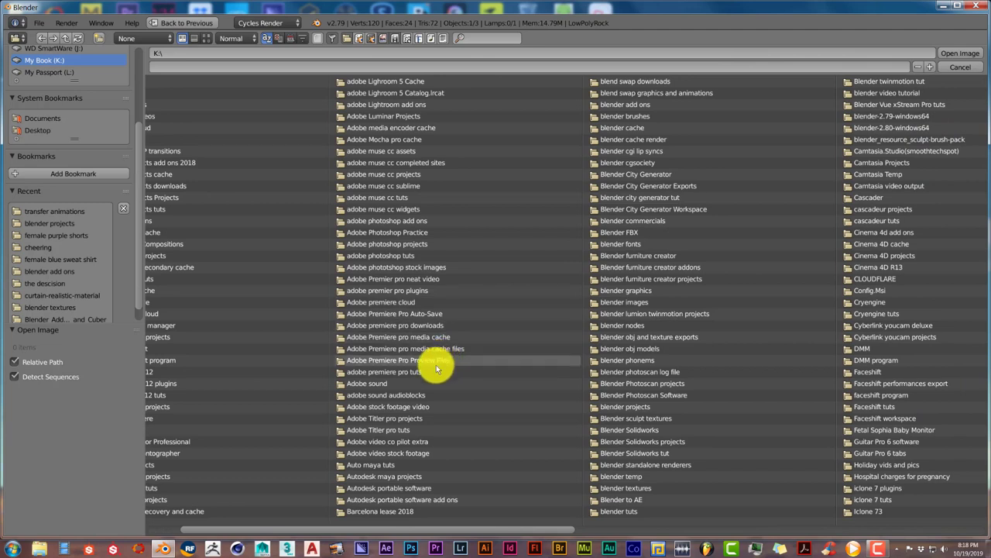
scroll(589, 369, "down", 5)
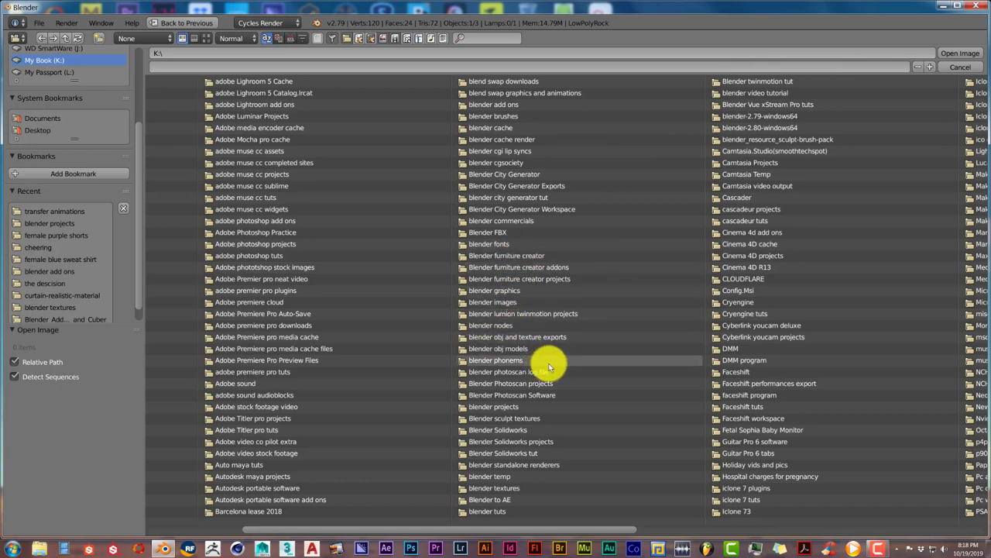
left_click(515, 487)
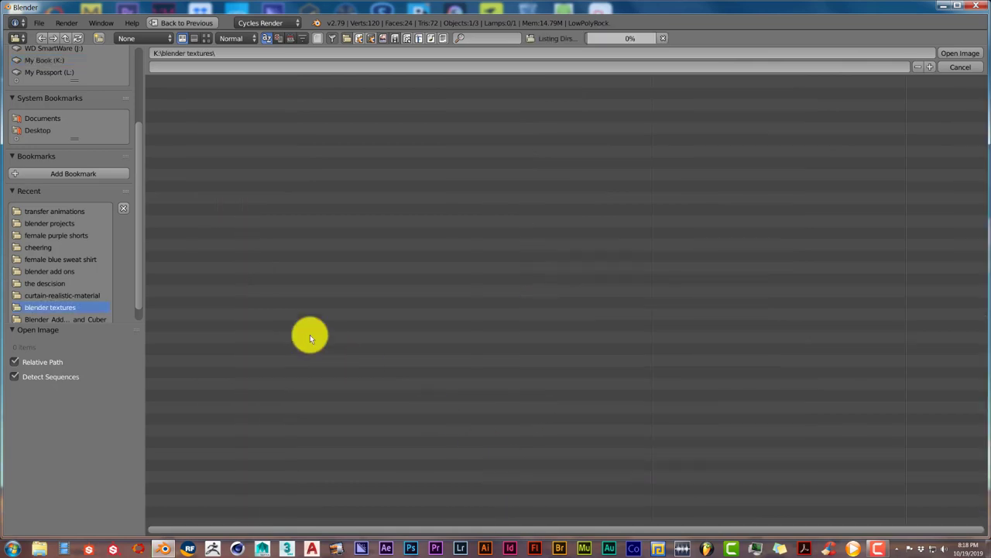
Switch to thumbnail view and pick BrickRound0092_5_S.jpg as the texture image
scroll(354, 333, "down", 2)
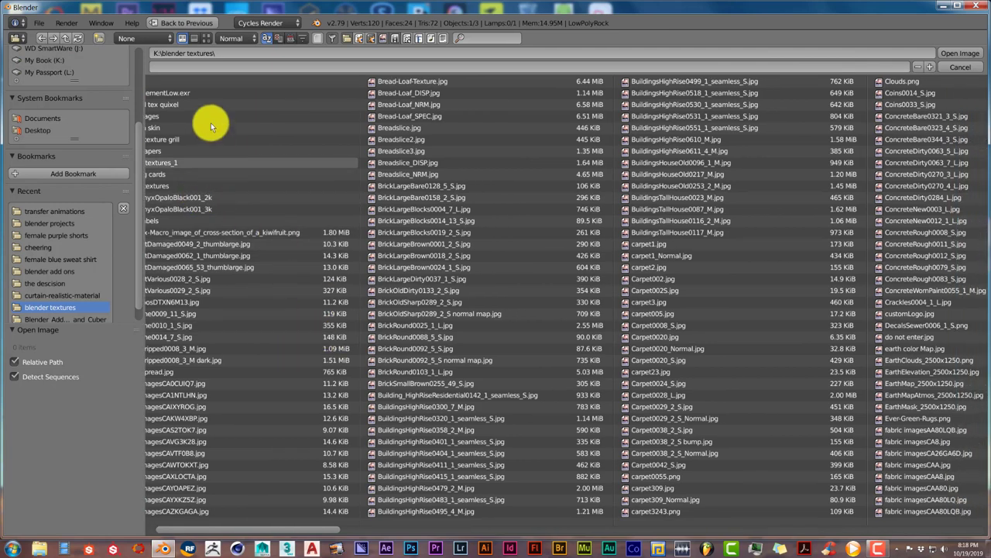
left_click(208, 38)
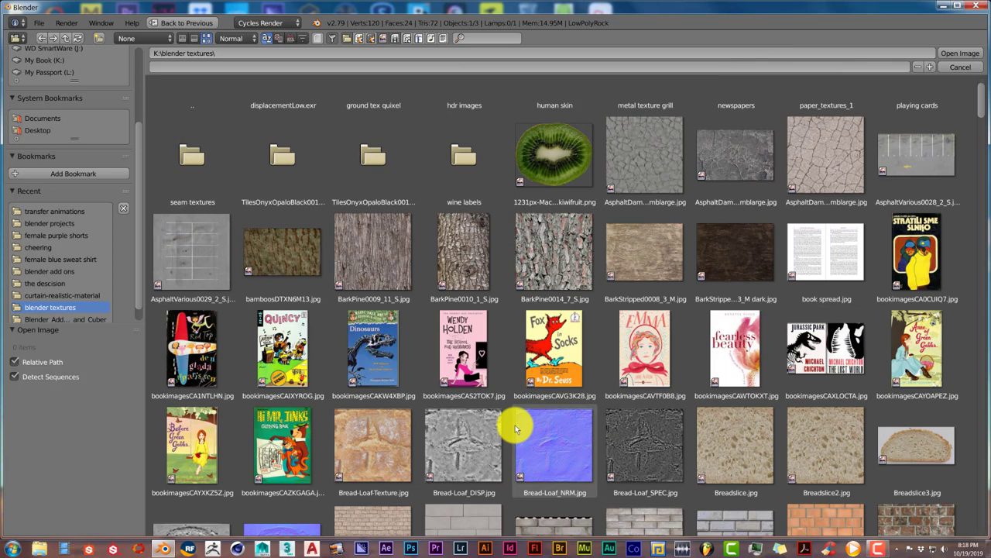
scroll(515, 428, "down", 5)
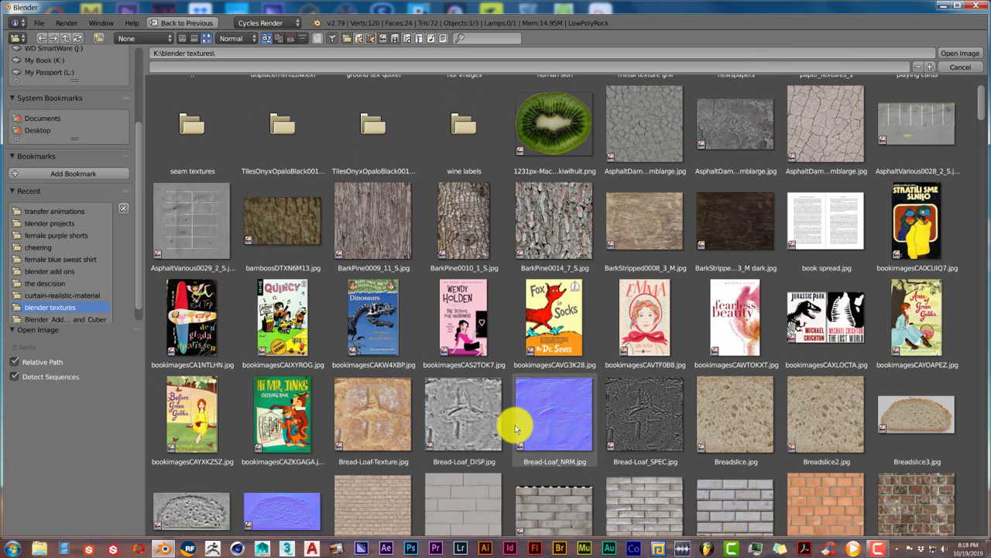
scroll(515, 429, "down", 4)
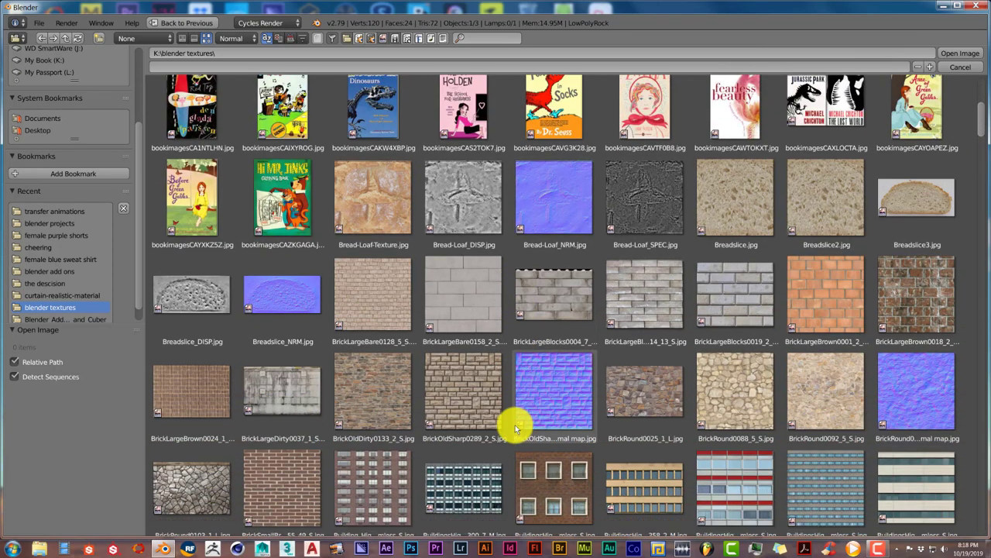
left_click(829, 382)
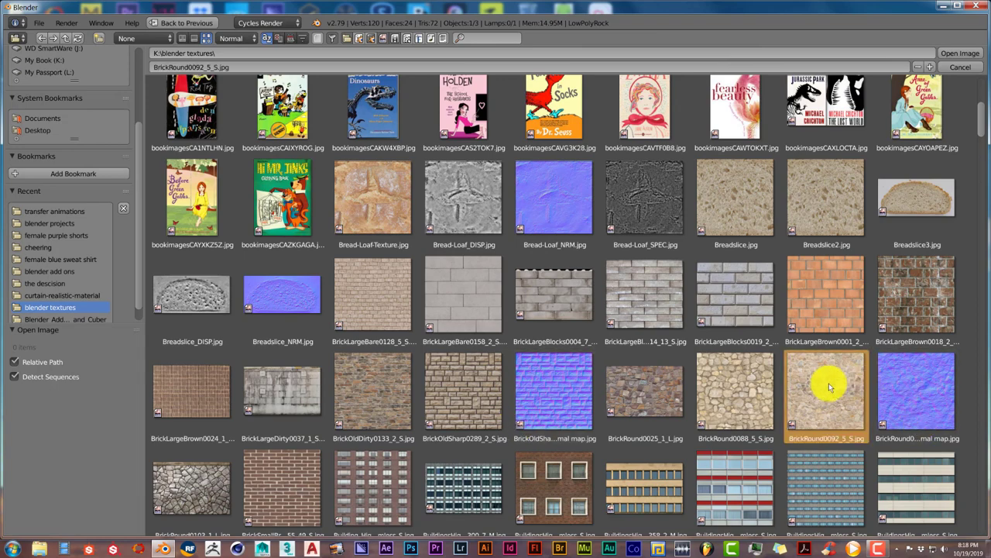
Load BrickRound0092_5_S.jpg into the Image Texture node and view the rock in Material shading
left_click(960, 53)
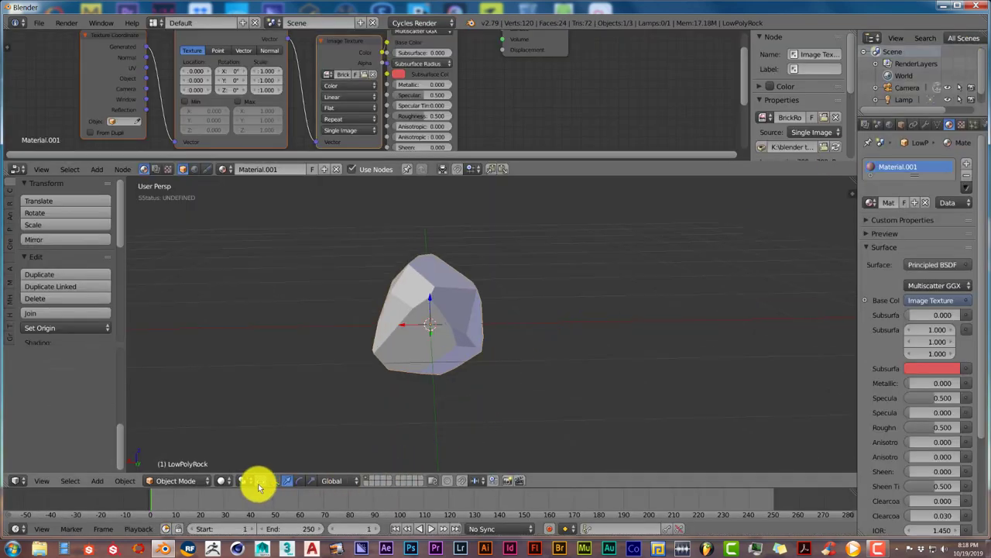
left_click(224, 480)
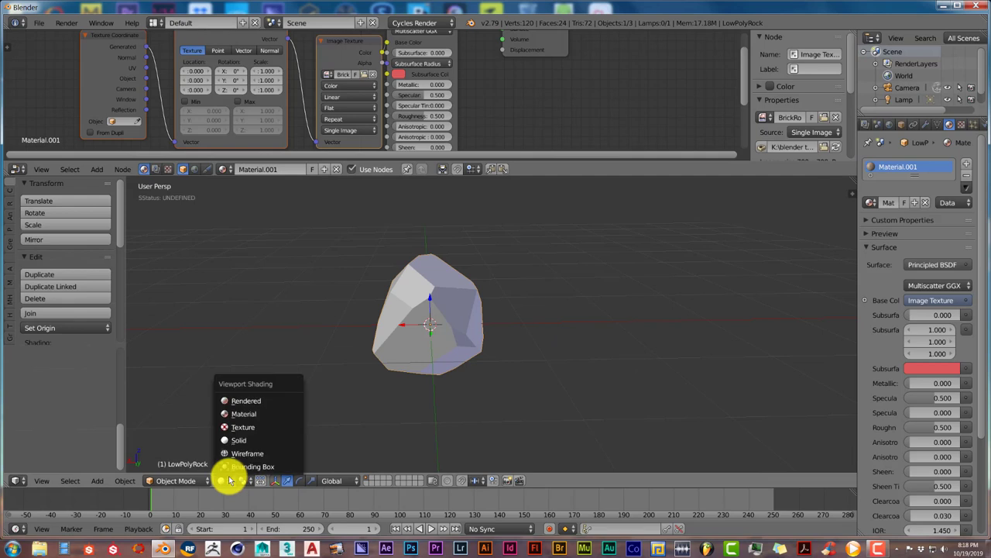
left_click(240, 414)
middle_click_drag(406, 404, 469, 367)
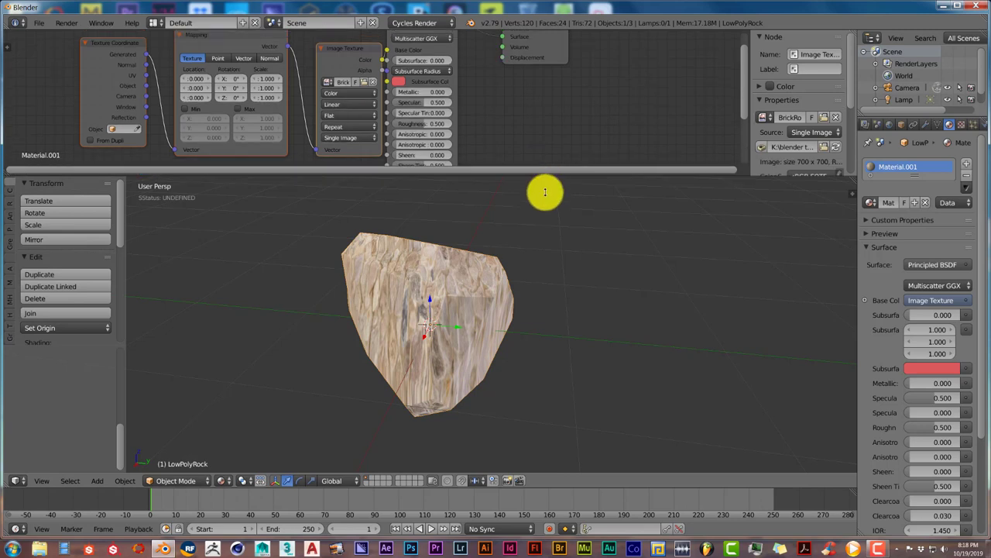
Make the node editor taller and change the Image Texture projection from Flat to Box
left_click_drag(547, 161, 551, 241)
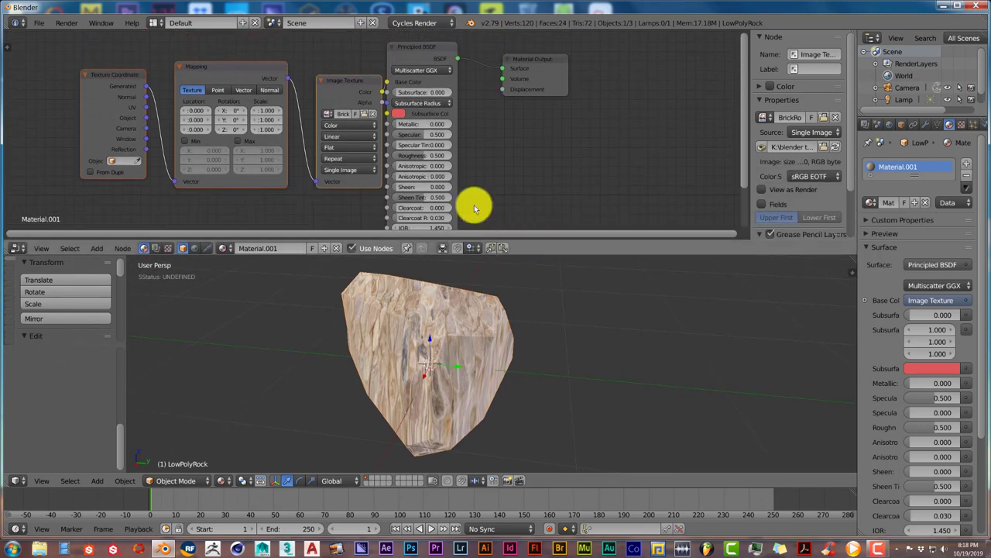
left_click(349, 147)
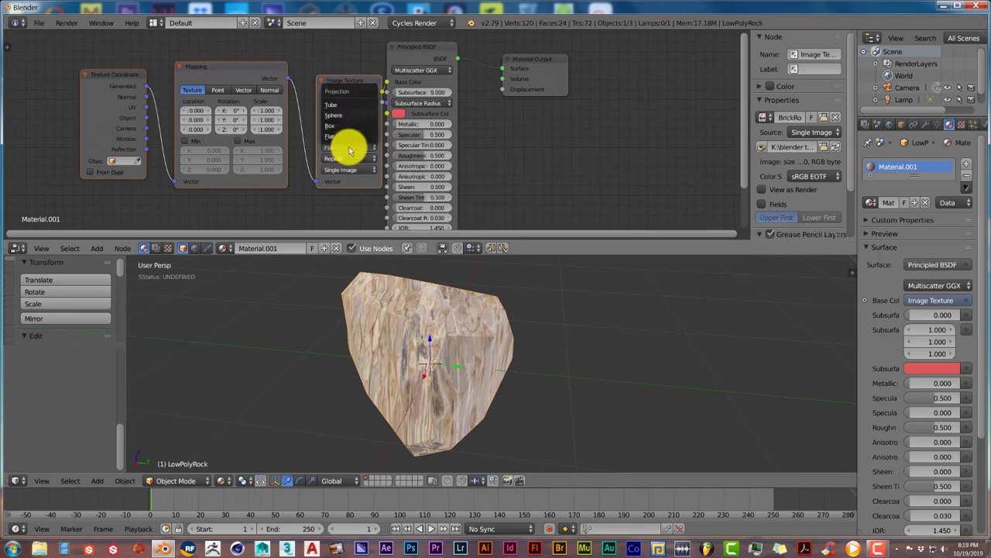
left_click(340, 125)
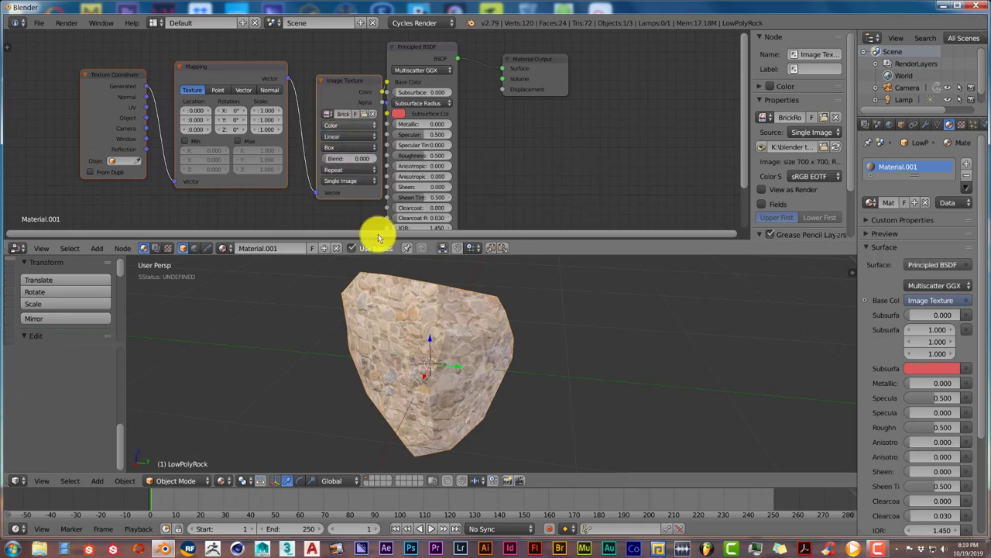
middle_click_drag(500, 379, 359, 374)
scroll(432, 380, "down", 1)
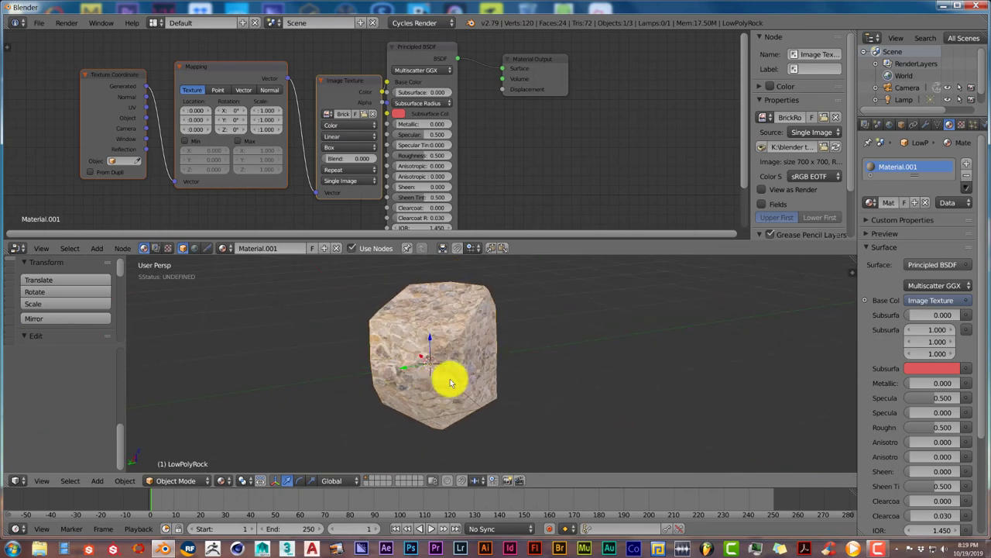
scroll(449, 380, "down", 2)
middle_click_drag(457, 382, 484, 385)
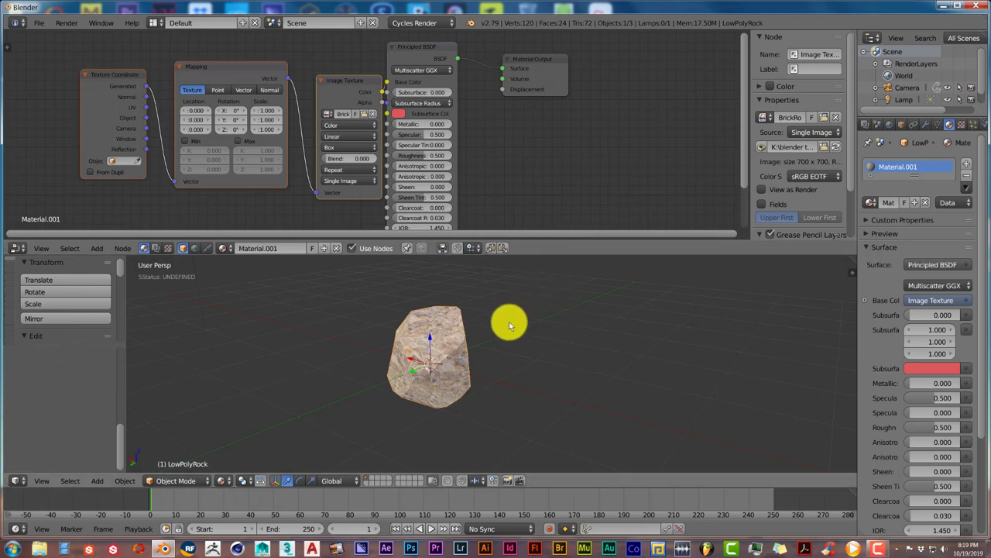
key("KP_6")
key("KP_6")
key("KP_6")
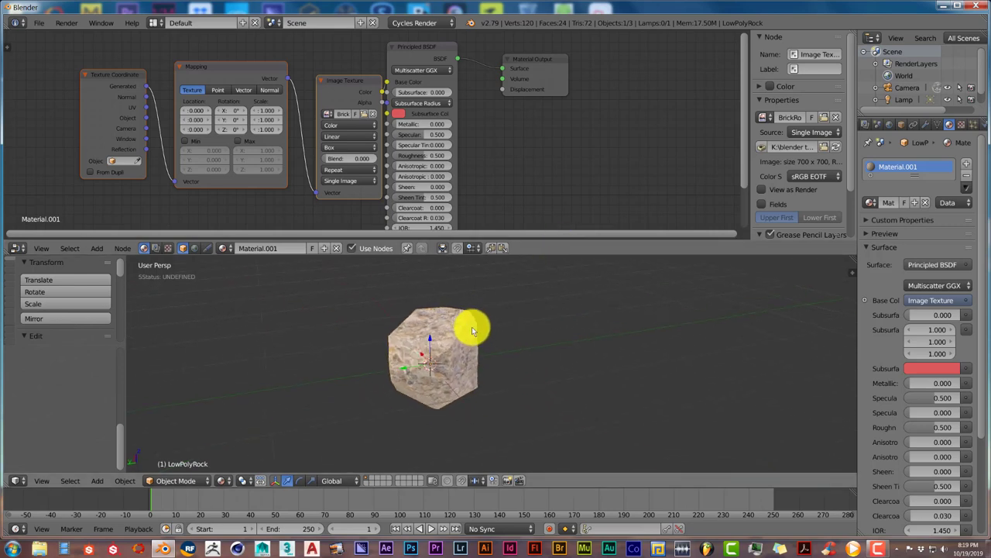
middle_click_drag(472, 331, 462, 357)
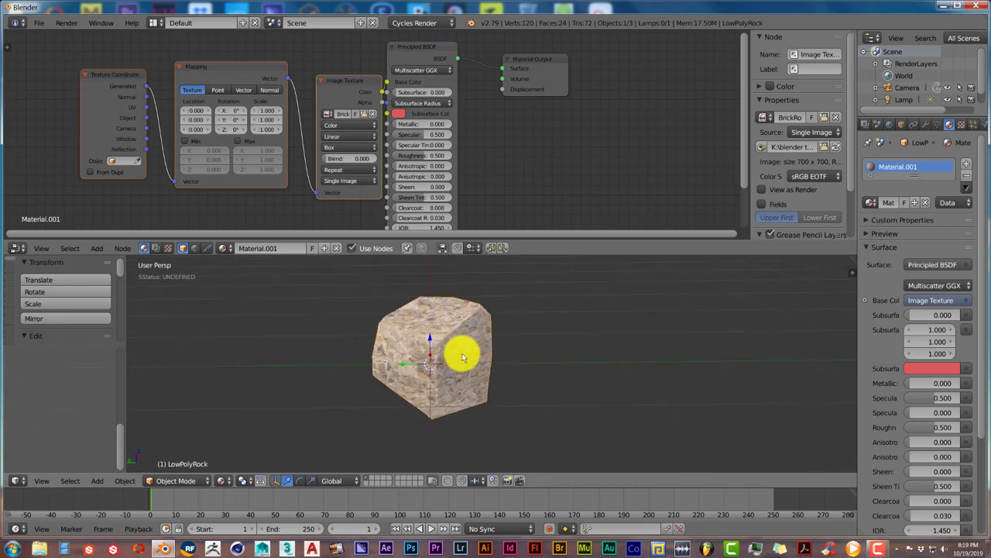